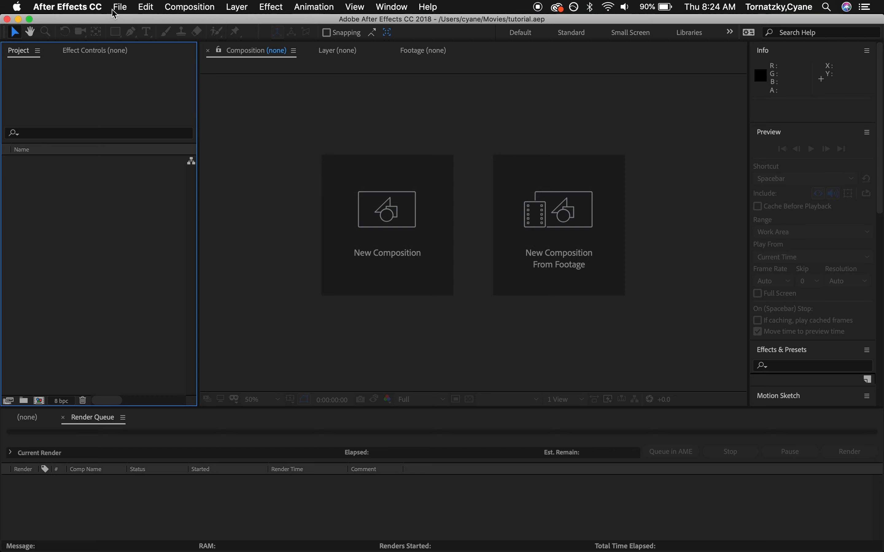
# Start a new composition and set its background color to the near-black 060000.
pyautogui.click(121, 8)
pyautogui.moveTo(133, 24)
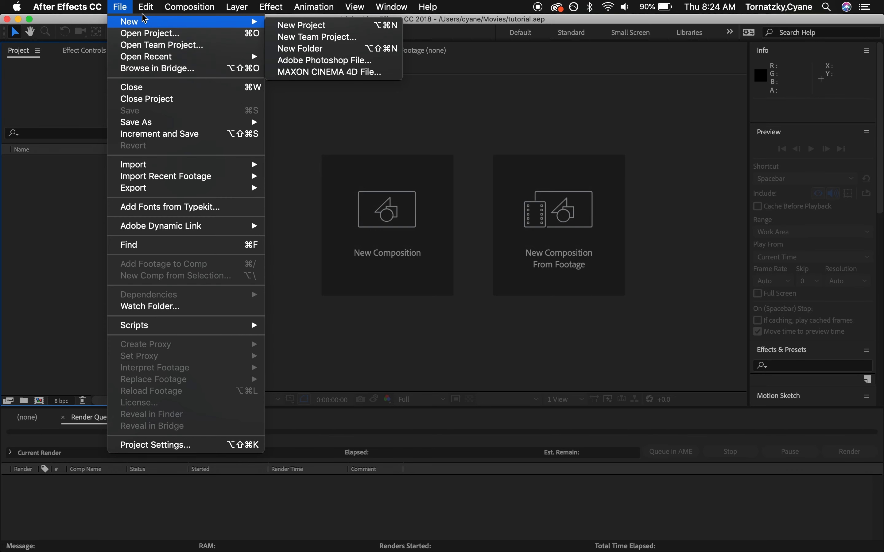
pyautogui.moveTo(169, 8)
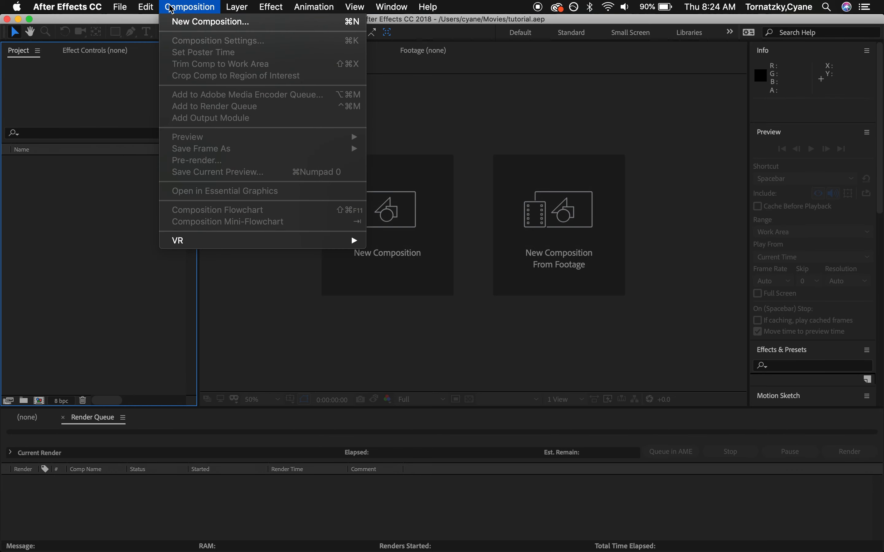
pyautogui.click(184, 23)
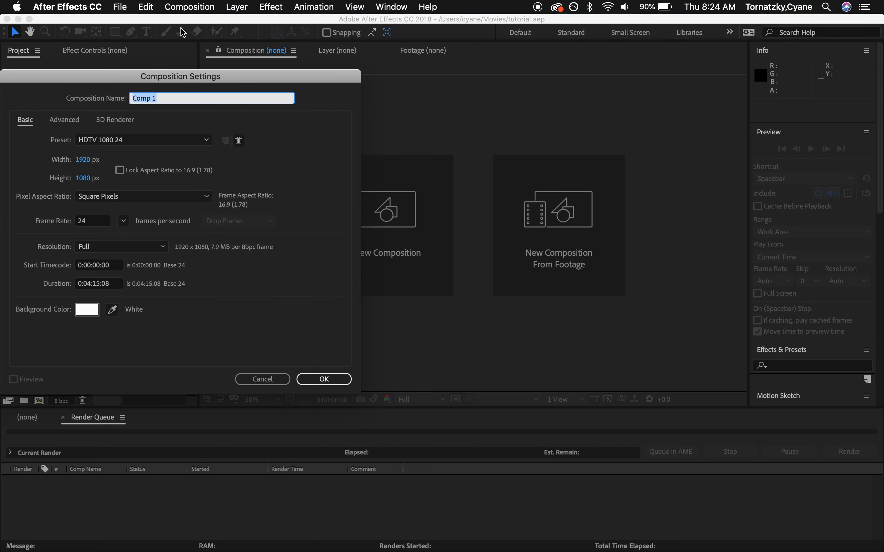
pyautogui.moveTo(223, 78); pyautogui.dragTo(311, 76)
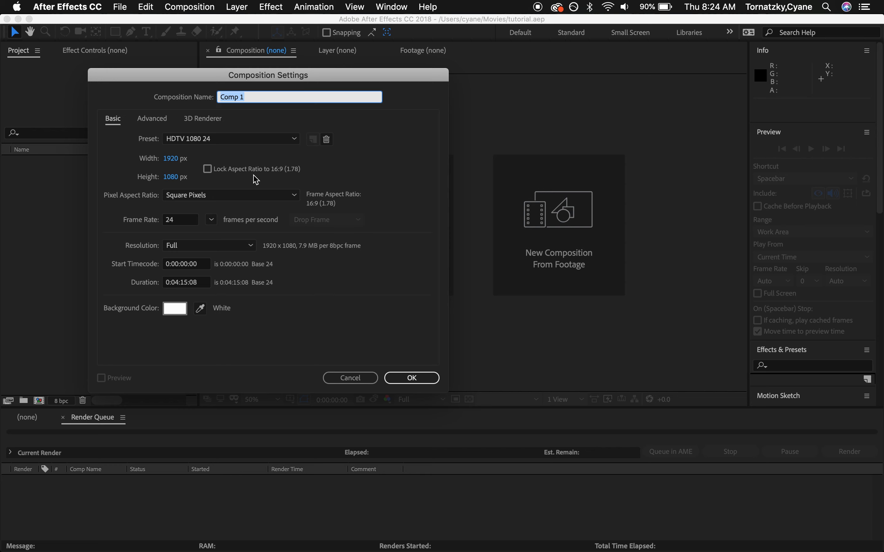
pyautogui.click(175, 308)
pyautogui.moveTo(161, 232); pyautogui.dragTo(159, 247)
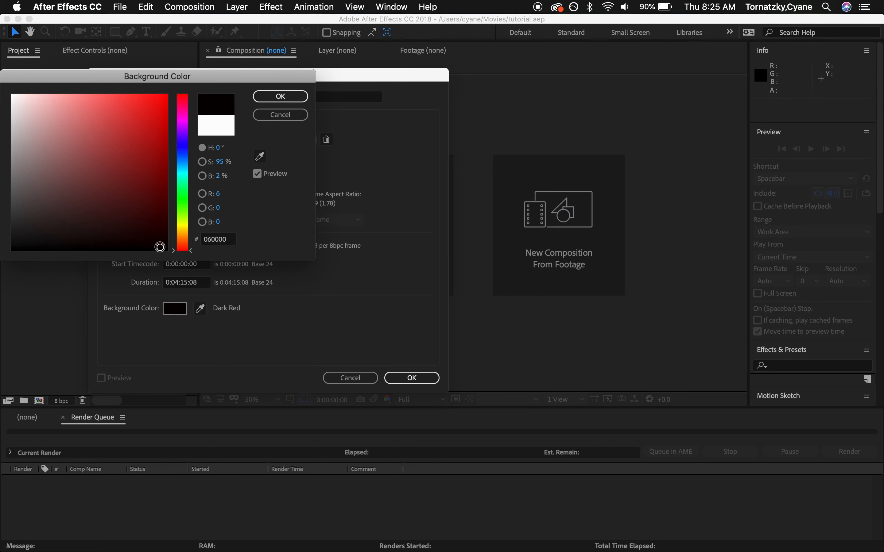
pyautogui.click(277, 97)
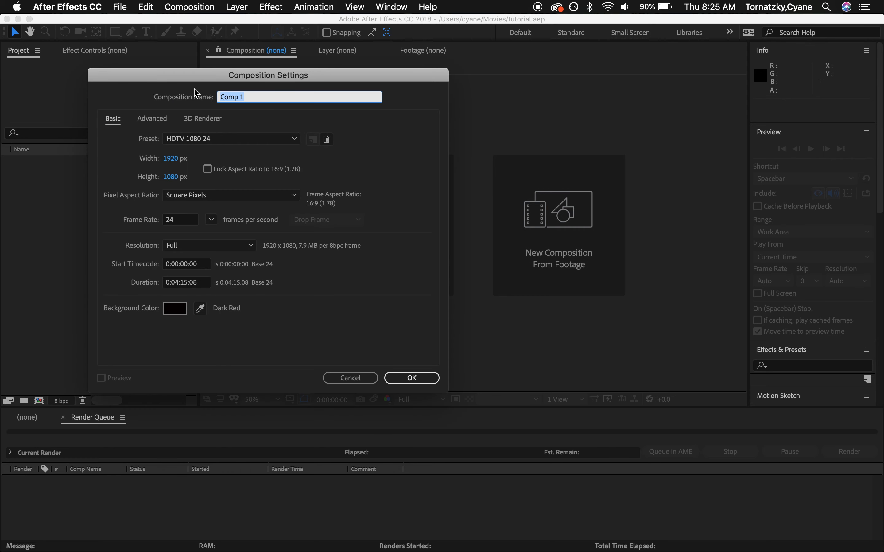
# Name the composition "moving shapes", set its duration to 30 seconds, and create it.
pyautogui.write('moving shapes')
pyautogui.click(185, 282)
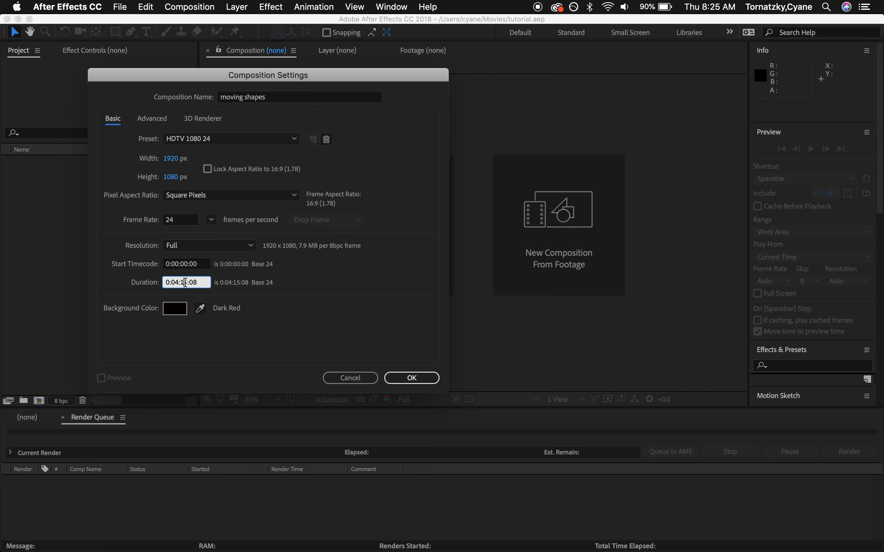
pyautogui.click(179, 281)
pyautogui.press('BackSpace')
pyautogui.write('0:30')
pyautogui.press('BackSpace')
pyautogui.write('0')
pyautogui.click(419, 379)
pyautogui.click(421, 382)
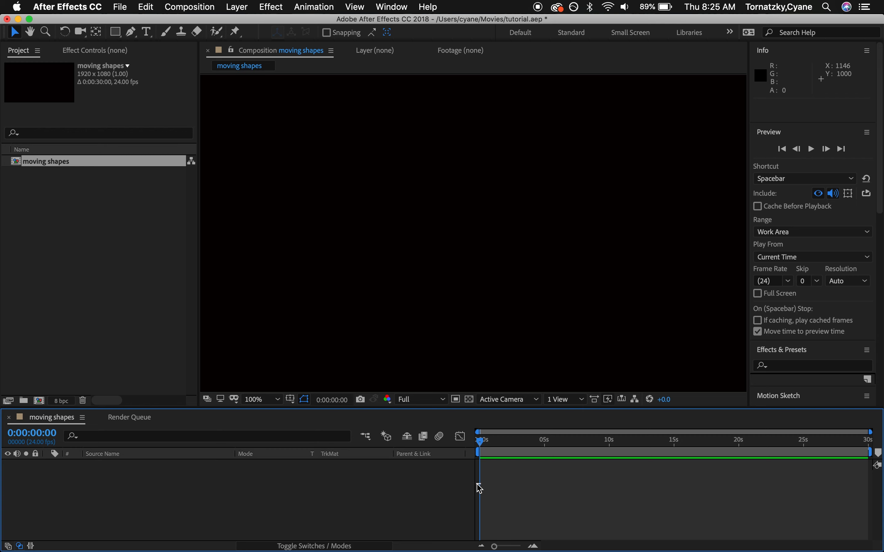
# Switch to Illustrator, deselect all the artwork, and examine the artboard's dimensions with the Artboard tool.
pyautogui.moveTo(475, 452); pyautogui.dragTo(369, 444)
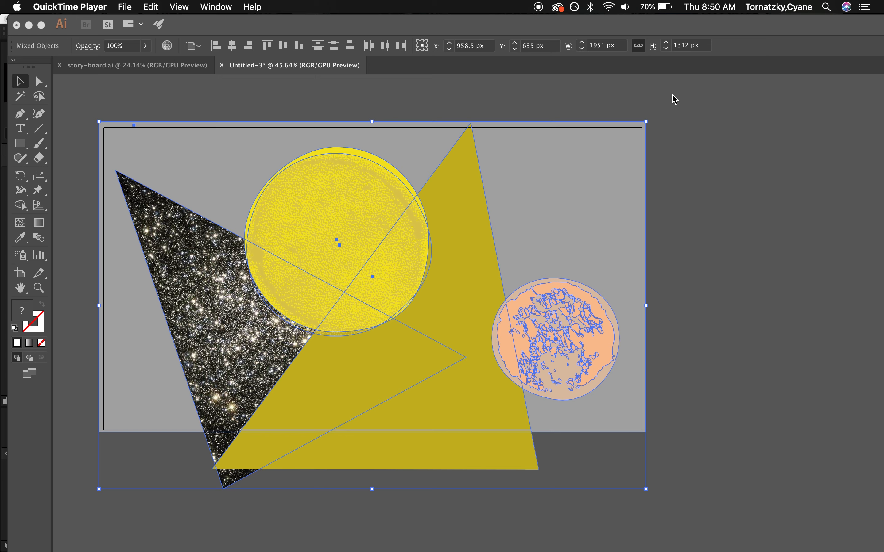
pyautogui.click(670, 95)
pyautogui.click(589, 93)
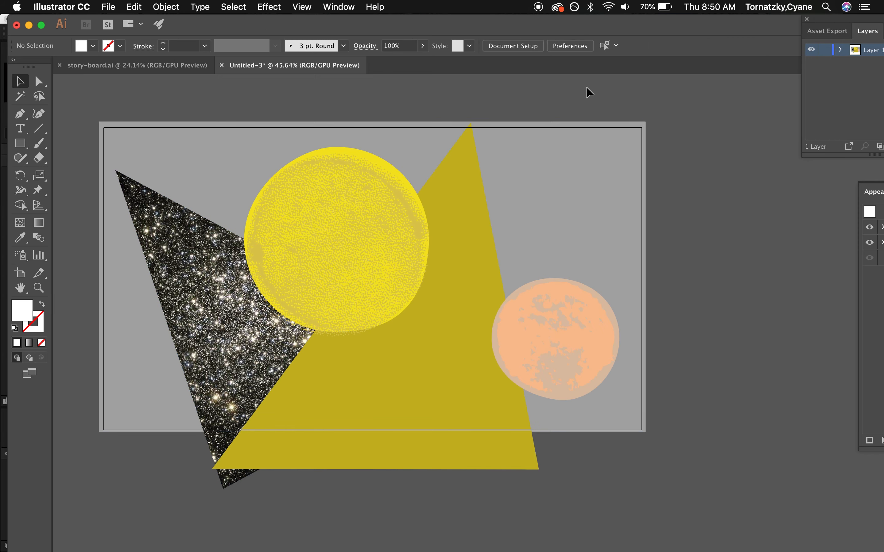
pyautogui.click(21, 274)
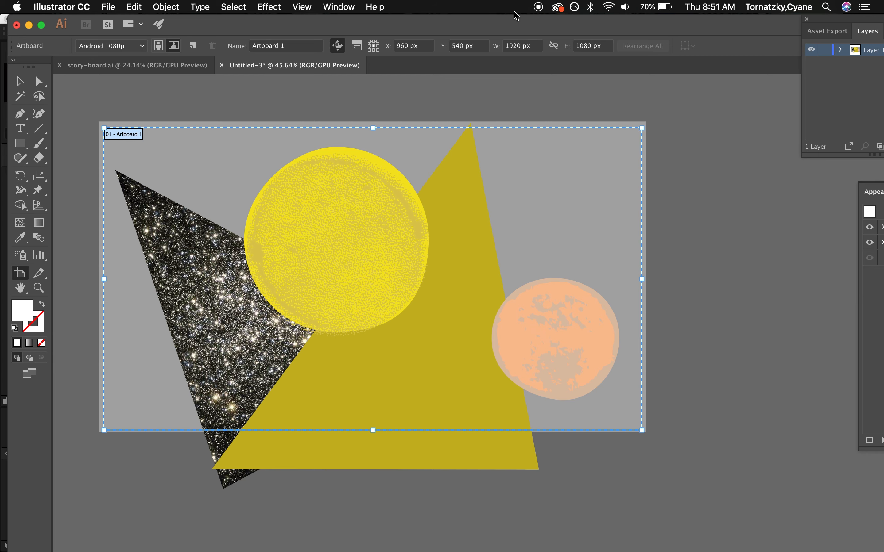
# Detach and enlarge the Layers panel beside the artboard, expand Layer 1 to list its objects, and leave artboard editing.
pyautogui.click(339, 6)
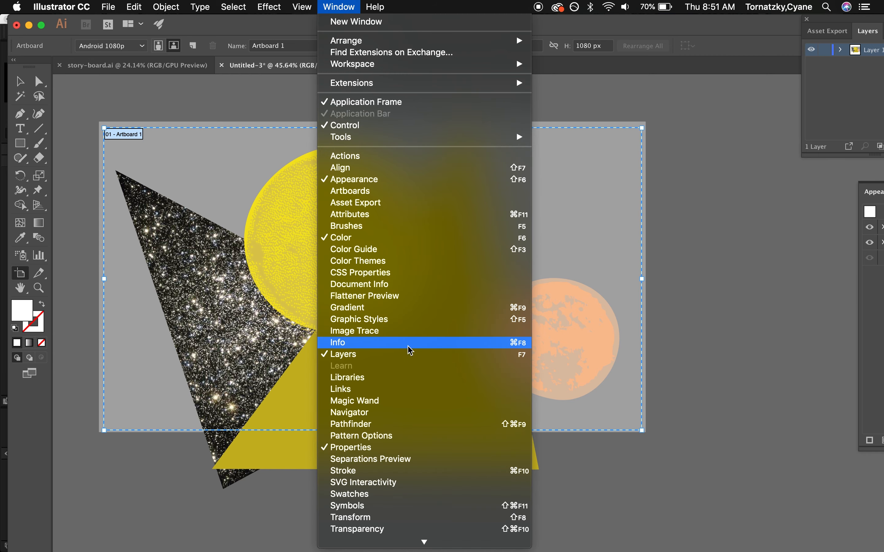
pyautogui.click(409, 355)
pyautogui.click(323, 6)
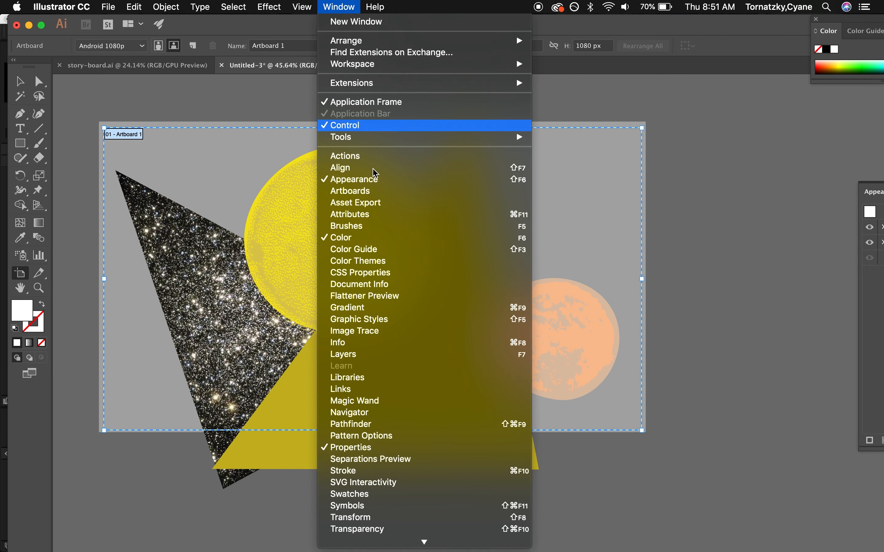
pyautogui.click(374, 355)
pyautogui.moveTo(863, 33); pyautogui.dragTo(631, 88)
pyautogui.click(661, 105)
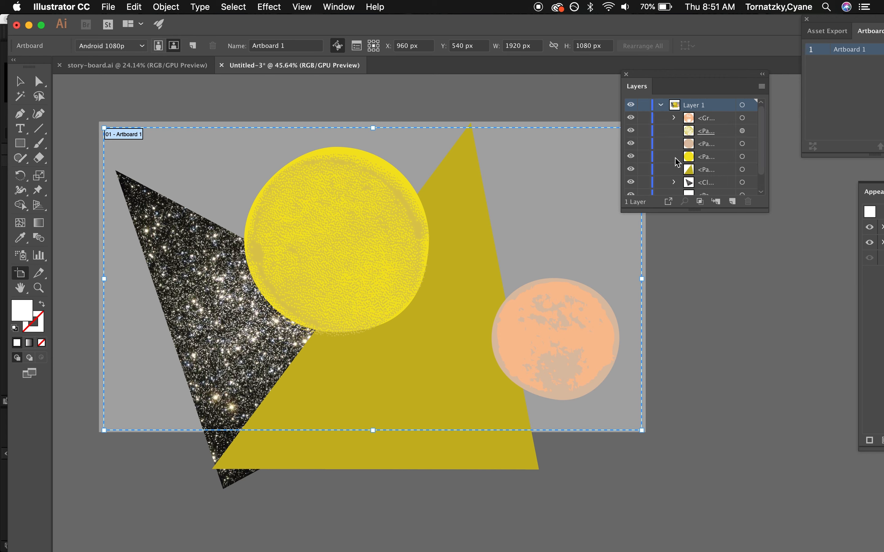
pyautogui.moveTo(765, 210); pyautogui.dragTo(808, 473)
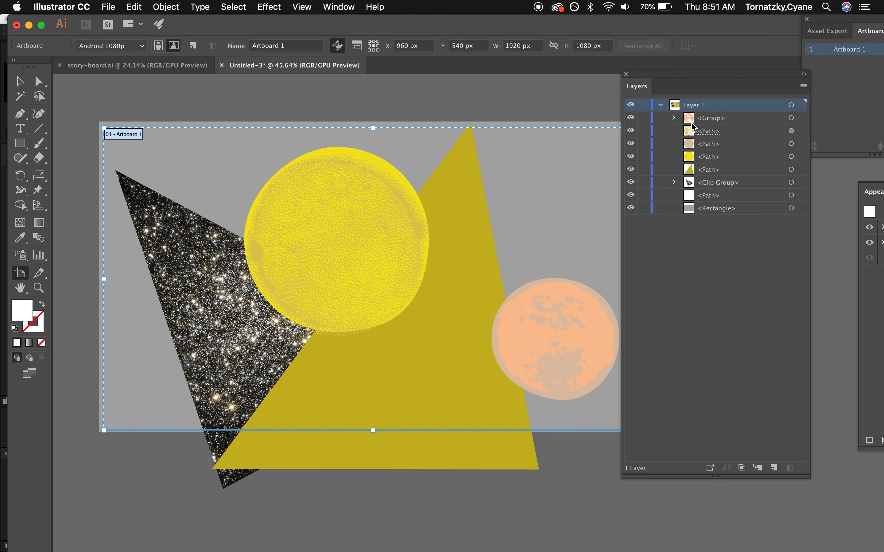
pyautogui.moveTo(692, 75); pyautogui.dragTo(725, 80)
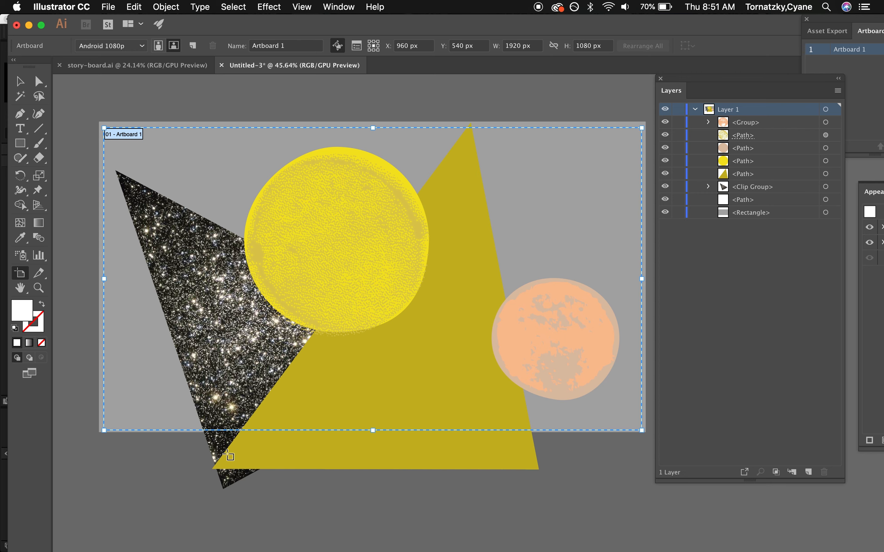
pyautogui.press('Escape')
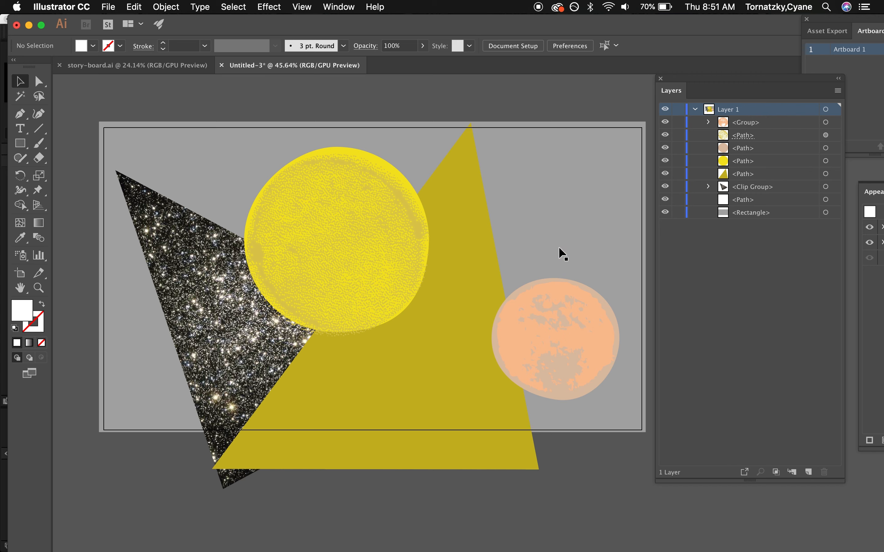
# Cut the yellow circle and its textured overlay path out of Layer 1.
pyautogui.moveTo(754, 125); pyautogui.dragTo(709, 226)
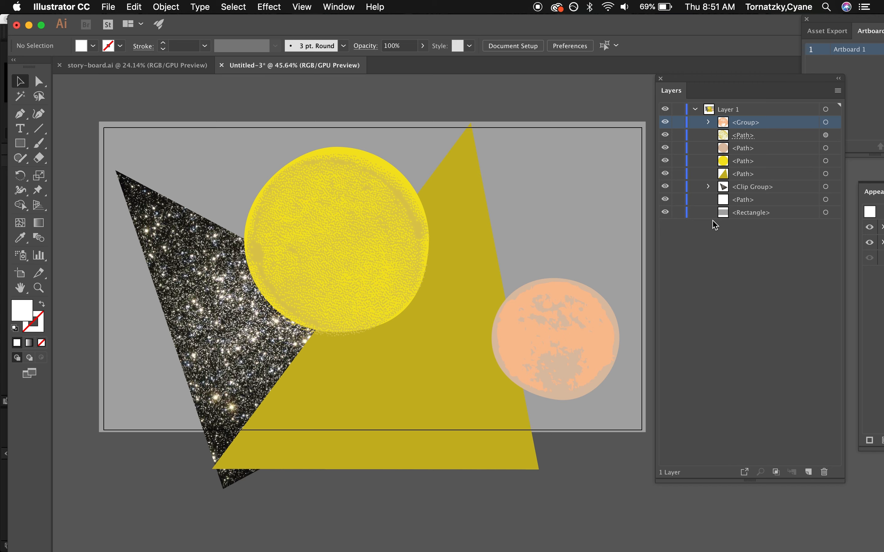
pyautogui.moveTo(726, 124); pyautogui.dragTo(695, 218)
pyautogui.click(747, 139)
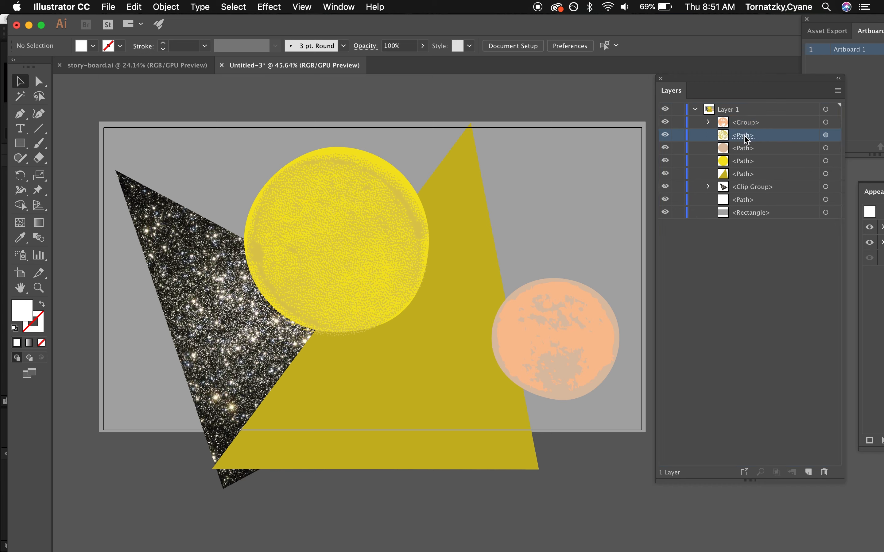
pyautogui.click(320, 201)
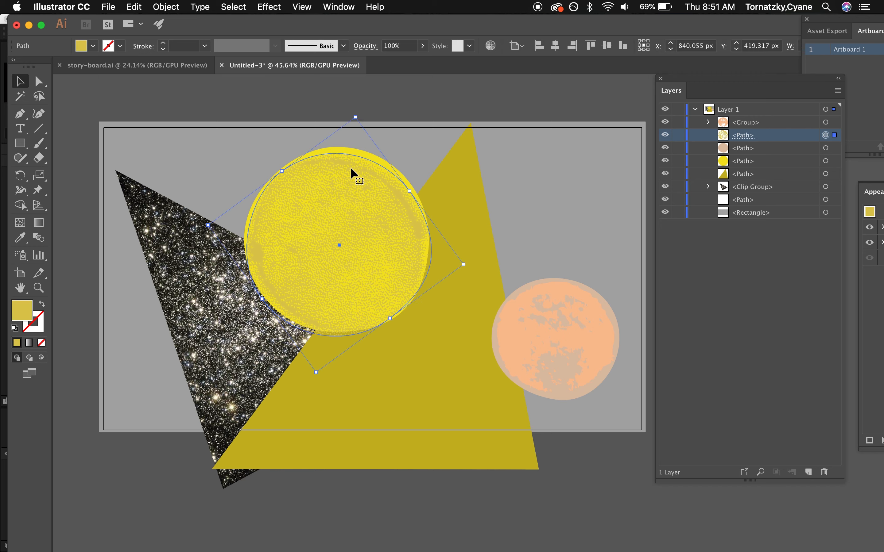
pyautogui.keyDown('shift'); pyautogui.click(357, 154); pyautogui.keyUp('shift')
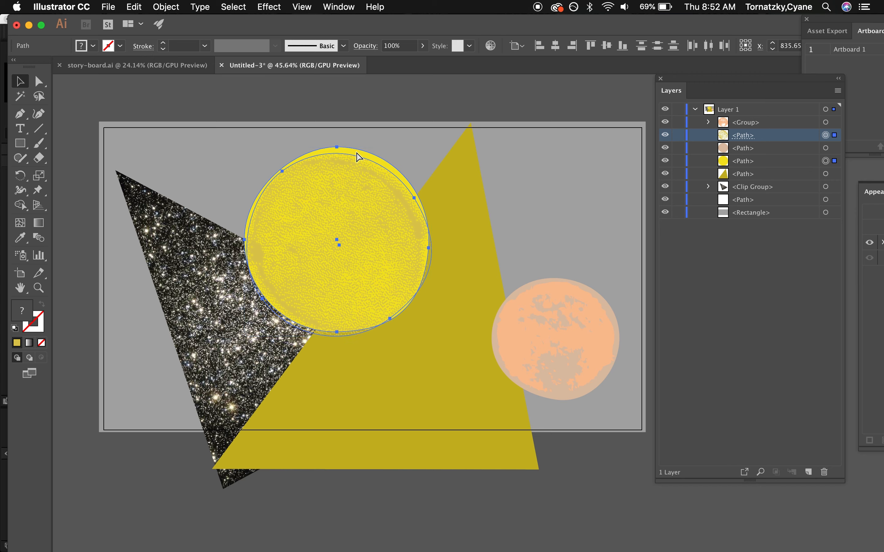
pyautogui.press('Delete')
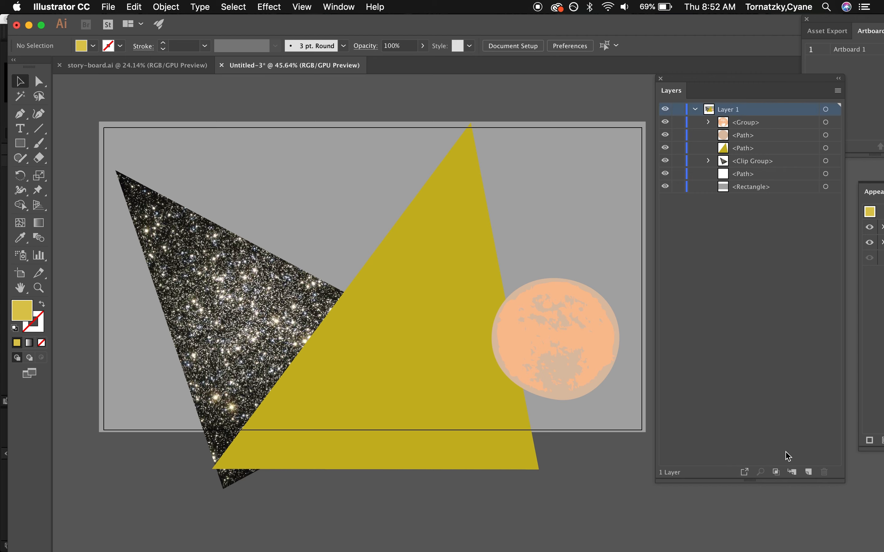
# Add a new layer, lock Layer 1, and paste the yellow circle artwork into the new layer, placing it over the triangles.
pyautogui.click(808, 472)
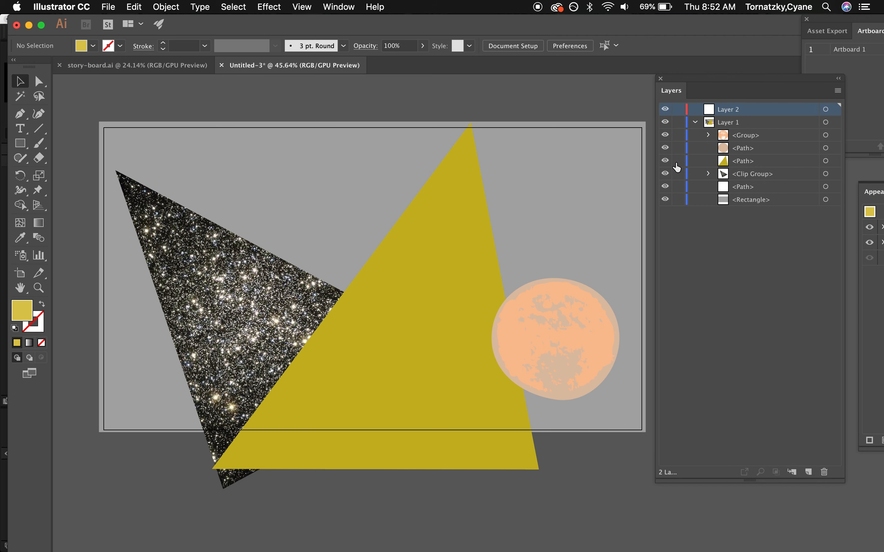
pyautogui.click(678, 122)
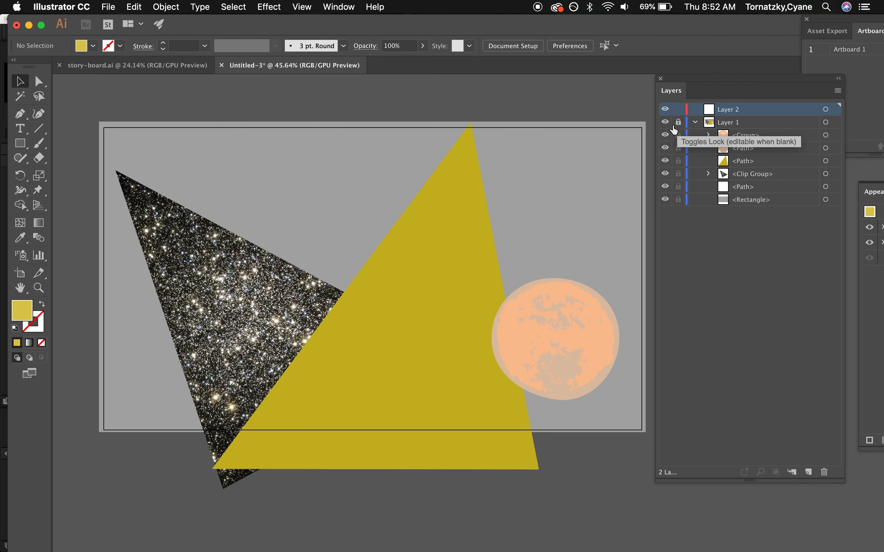
pyautogui.press('super+v')
pyautogui.moveTo(534, 318); pyautogui.dragTo(361, 206)
# Rename the new layer holding the yellow circle as "sun".
pyautogui.doubleClick(740, 111)
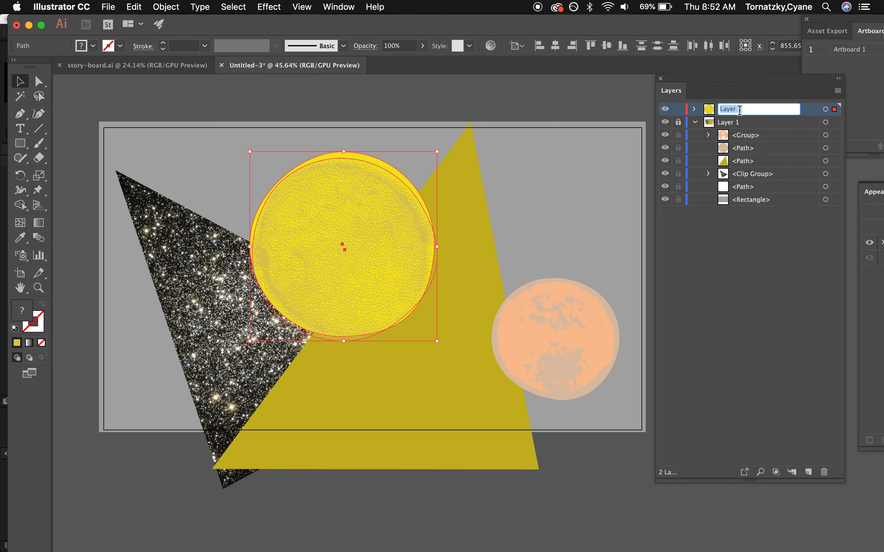
pyautogui.write('su')
pyautogui.press('Return')
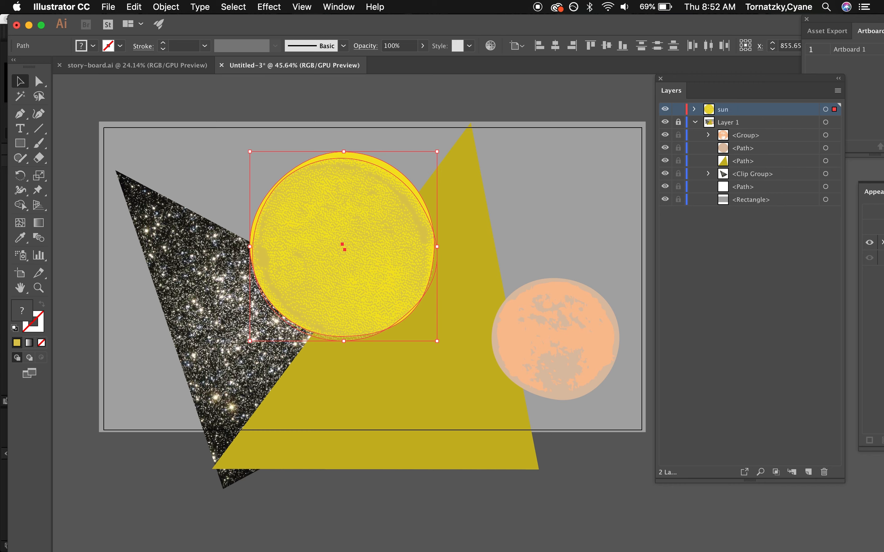
# Hide the sun layer and unlock Layer 1.
pyautogui.click(748, 135)
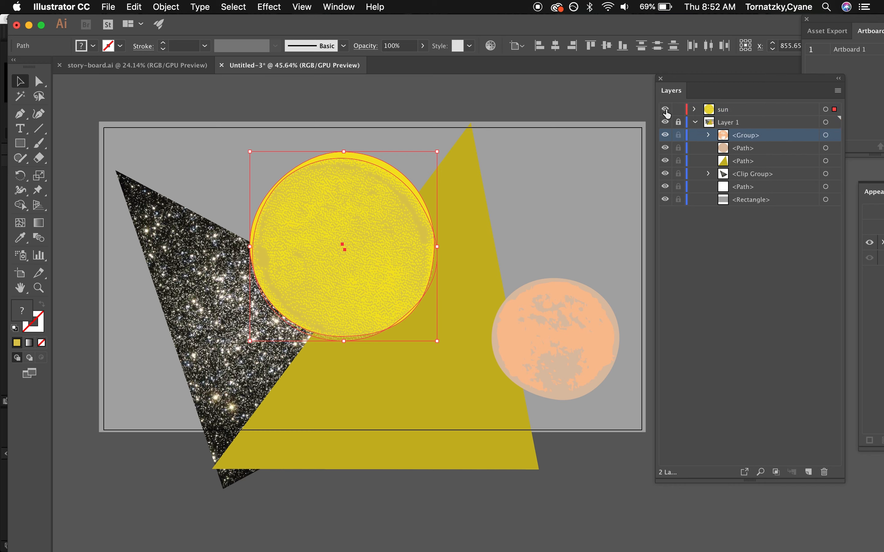
pyautogui.moveTo(696, 82); pyautogui.dragTo(687, 83)
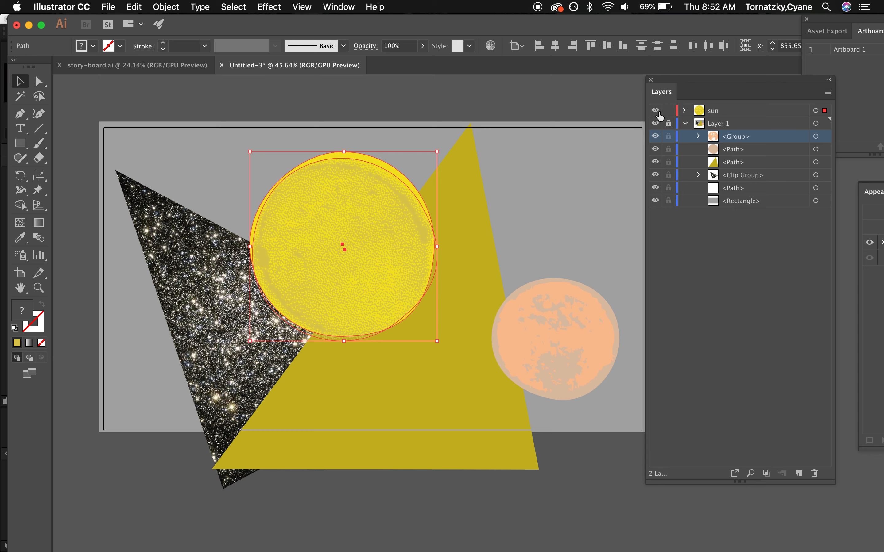
pyautogui.click(655, 112)
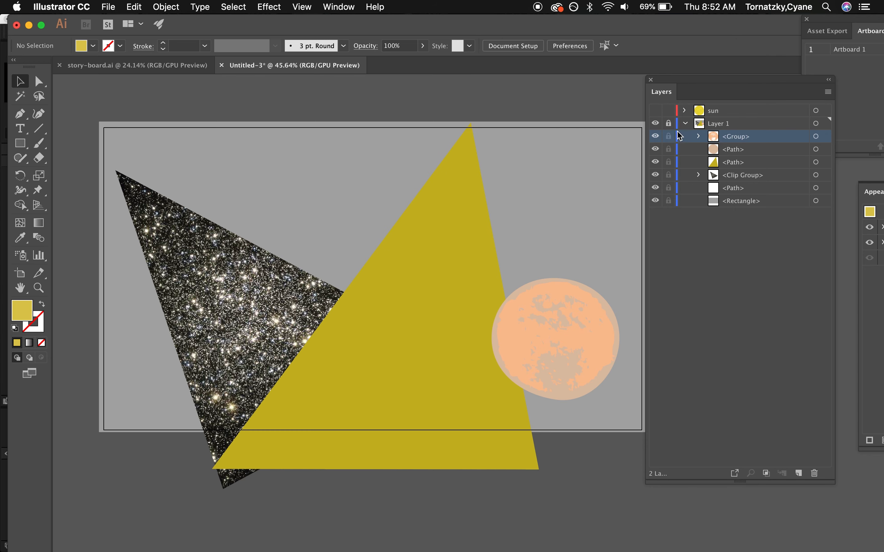
pyautogui.click(669, 123)
# Cut the orange planet's texture group together with its base circle out of Layer 1.
pyautogui.click(605, 310)
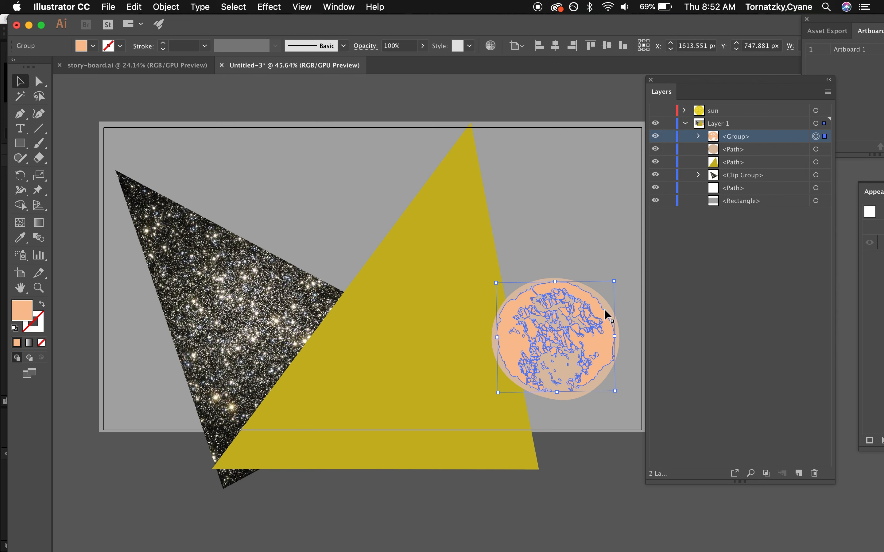
pyautogui.press('super+shift+a')
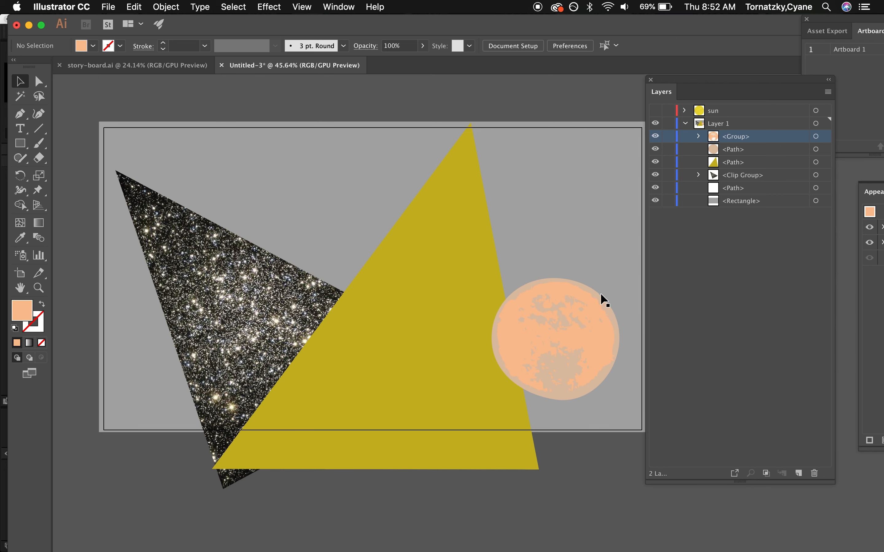
pyautogui.click(592, 309)
pyautogui.keyDown('shift'); pyautogui.click(593, 313); pyautogui.keyUp('shift')
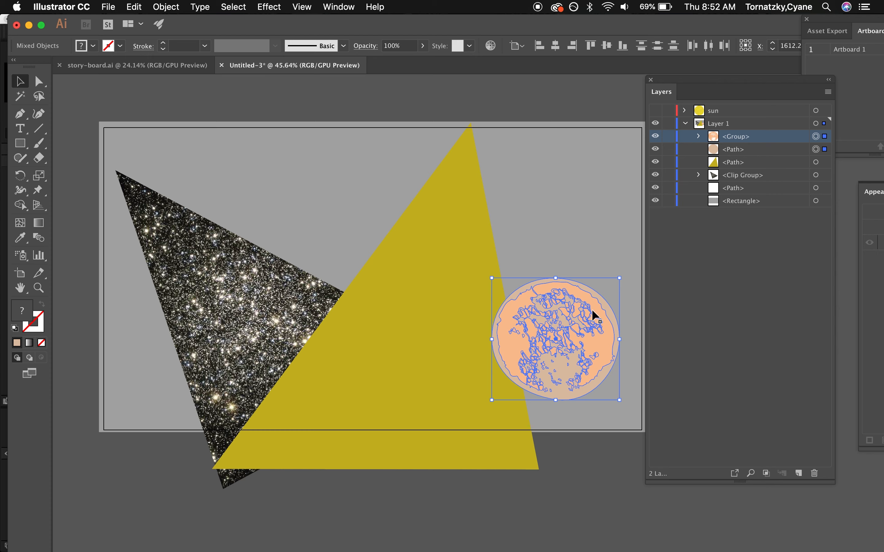
pyautogui.press('Delete')
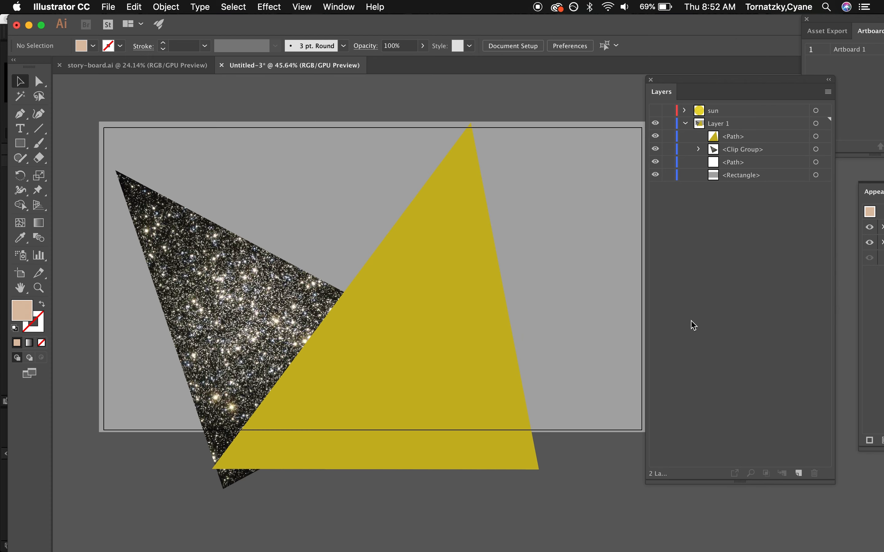
# Add another new layer above the sun layer and lock Layer 1.
pyautogui.click(749, 114)
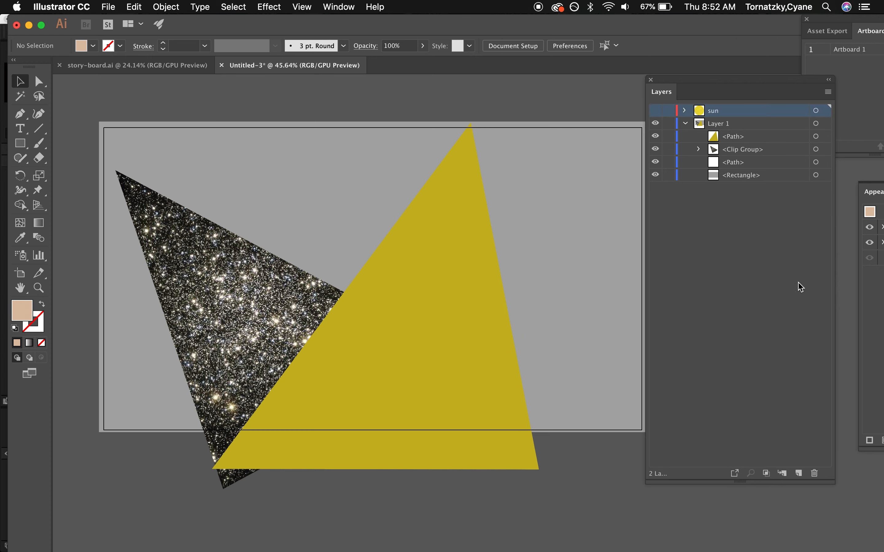
pyautogui.click(805, 475)
pyautogui.click(671, 138)
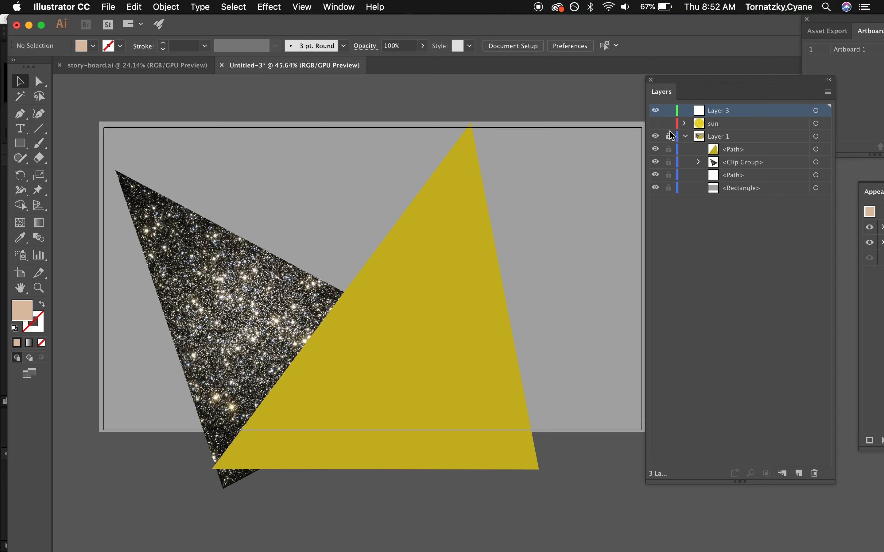
# Paste the orange planet in place onto the new top layer and rename that layer "sun two".
pyautogui.press('super+f')
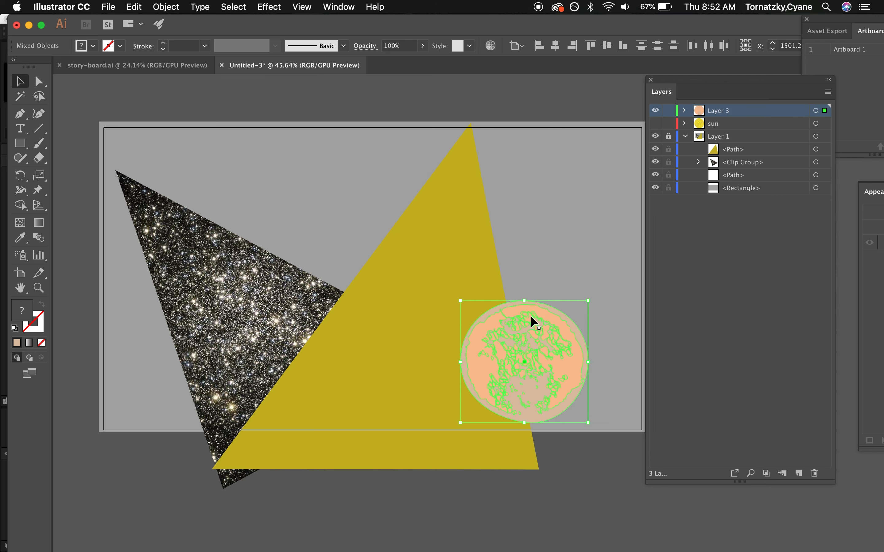
pyautogui.doubleClick(718, 111)
pyautogui.write('sun two')
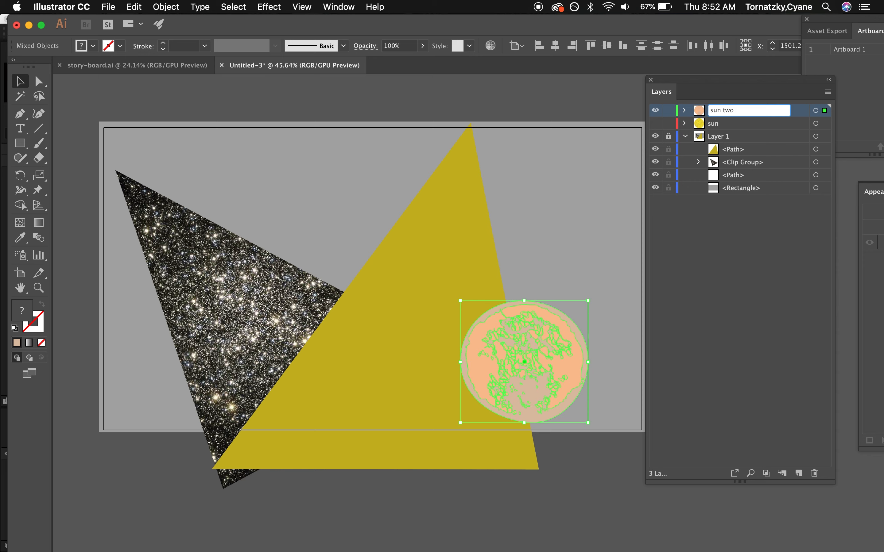
pyautogui.press('Return')
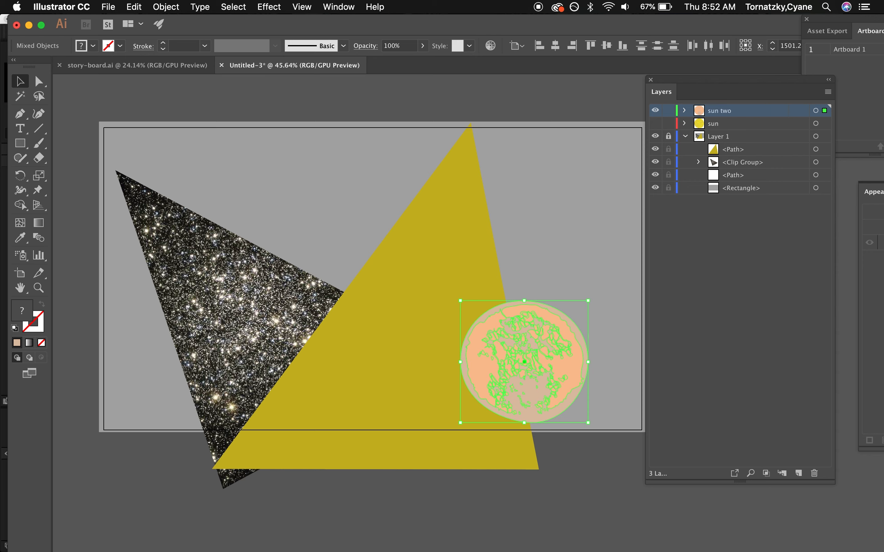
# Hide the sun two layer and cut the yellow triangle out of the unlocked Layer 1.
pyautogui.click(656, 110)
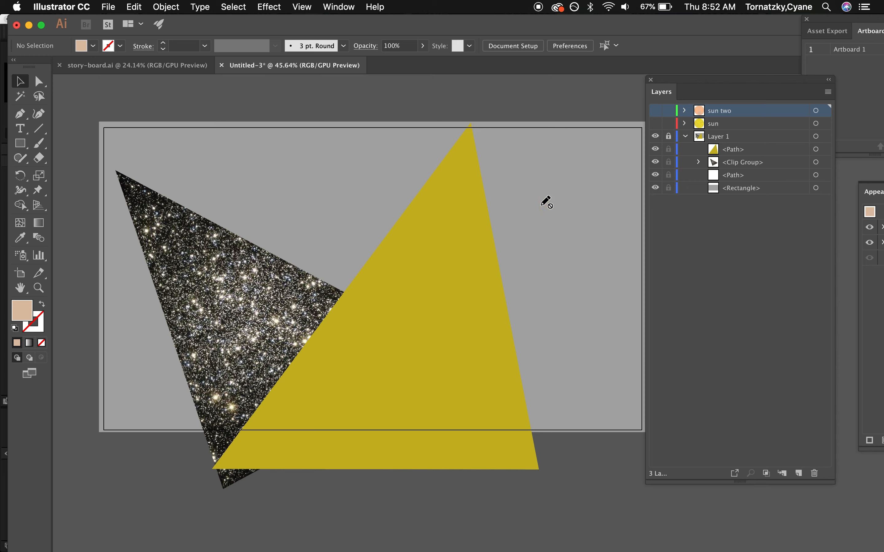
pyautogui.click(669, 136)
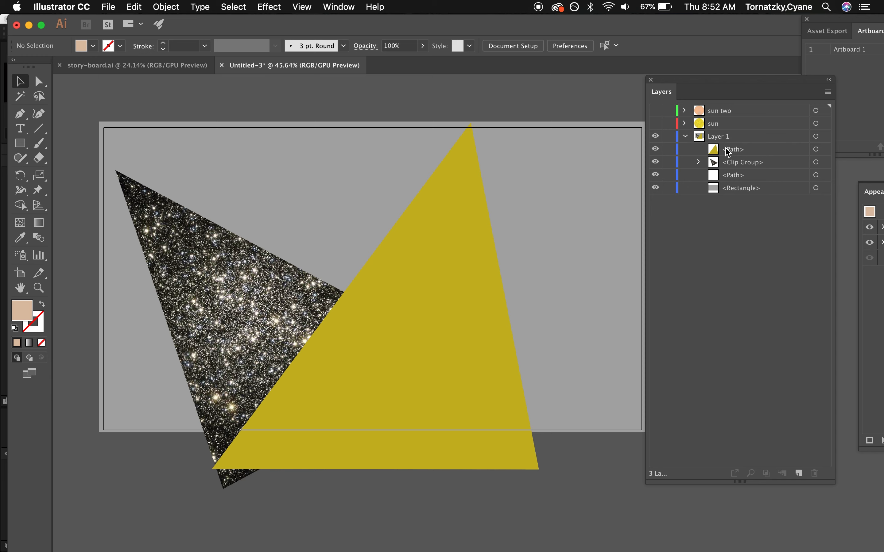
pyautogui.click(417, 291)
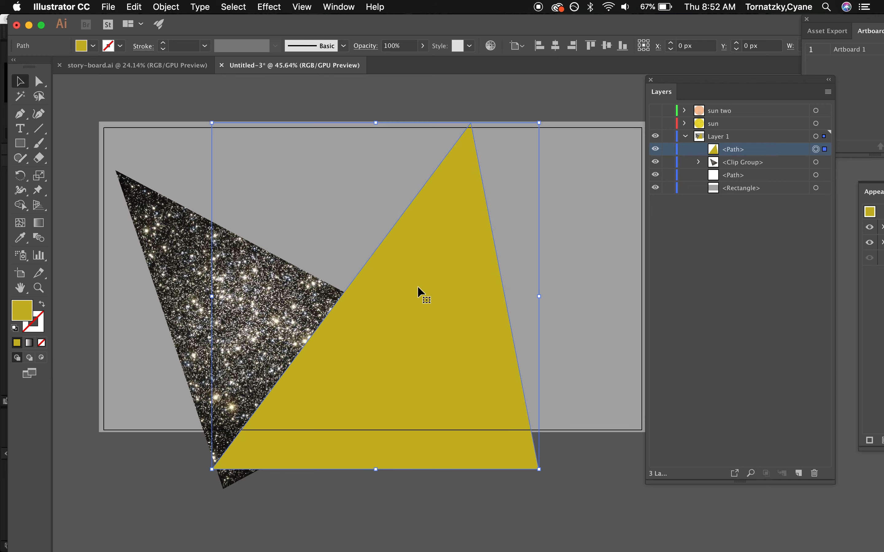
pyautogui.press('Delete')
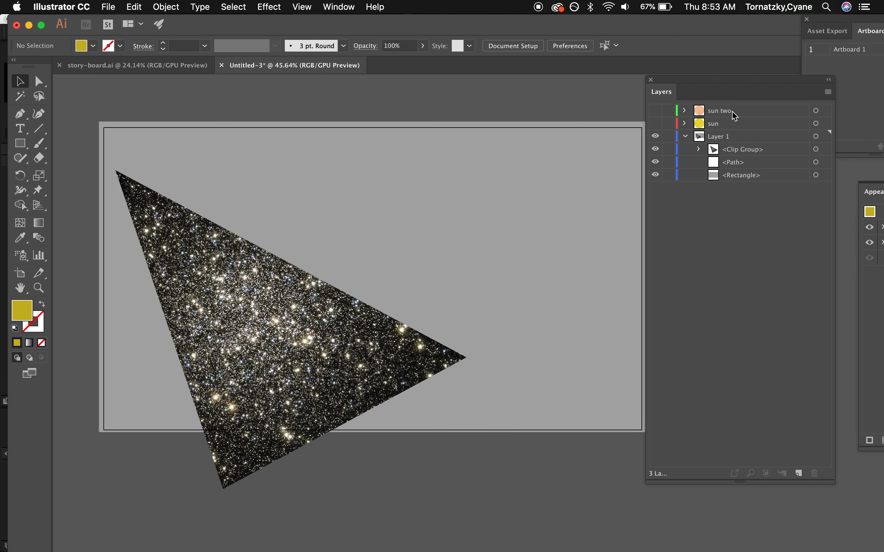
# Paste the yellow triangle onto a new layer above Layer 1 and place it at about X 1242 px, Y 629 px.
pyautogui.click(798, 473)
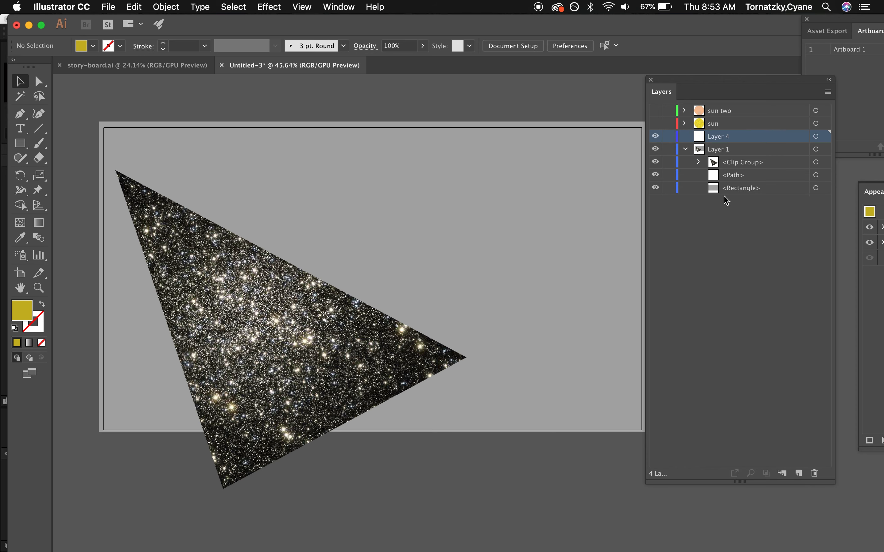
pyautogui.hotkey('ctrl', 'v')
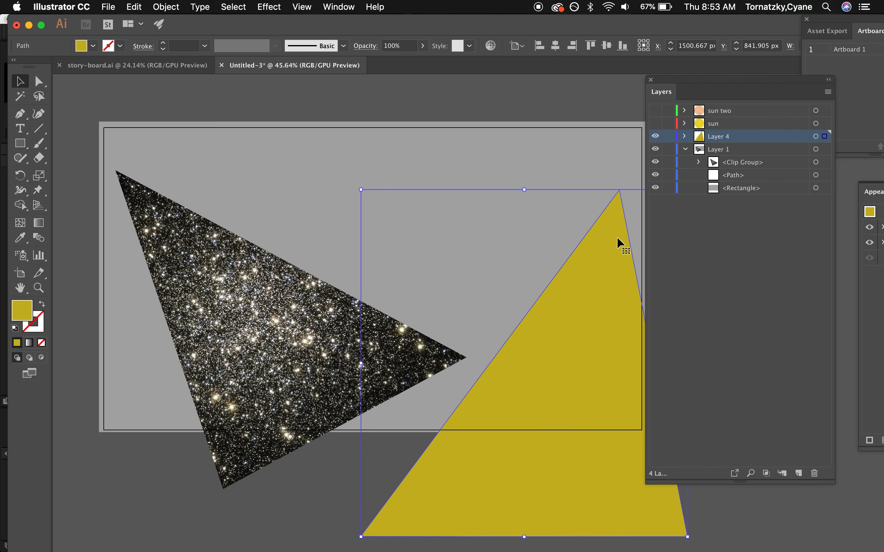
pyautogui.moveTo(599, 283); pyautogui.dragTo(526, 223)
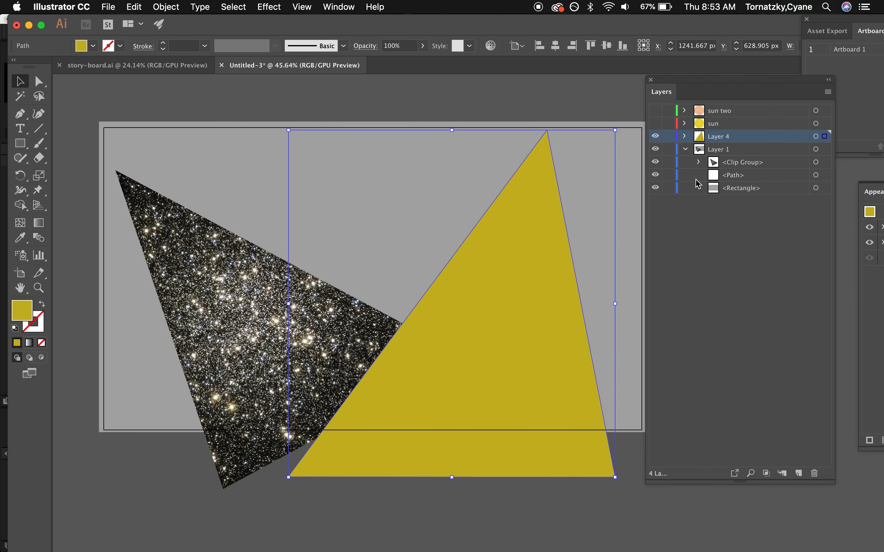
# Rename the triangle's new layer "yellow triangle" and hide it.
pyautogui.doubleClick(726, 136)
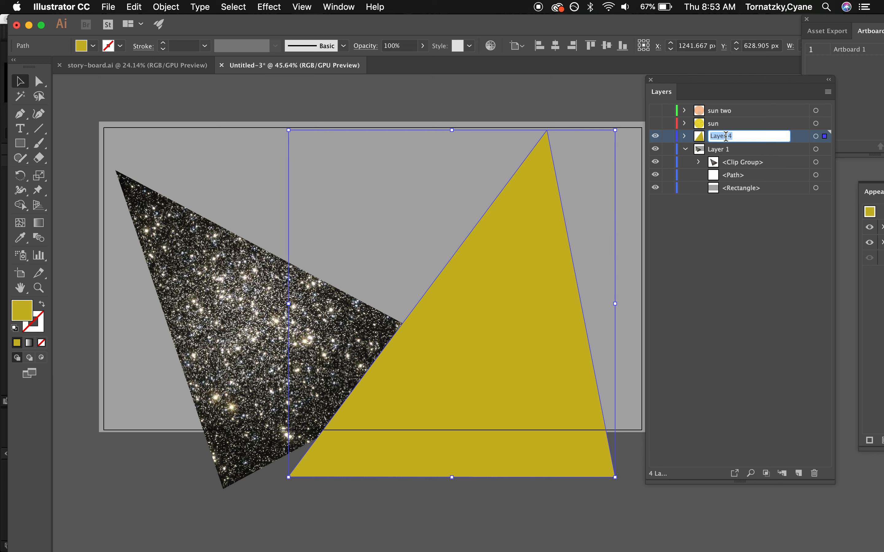
pyautogui.write('yellow triangle')
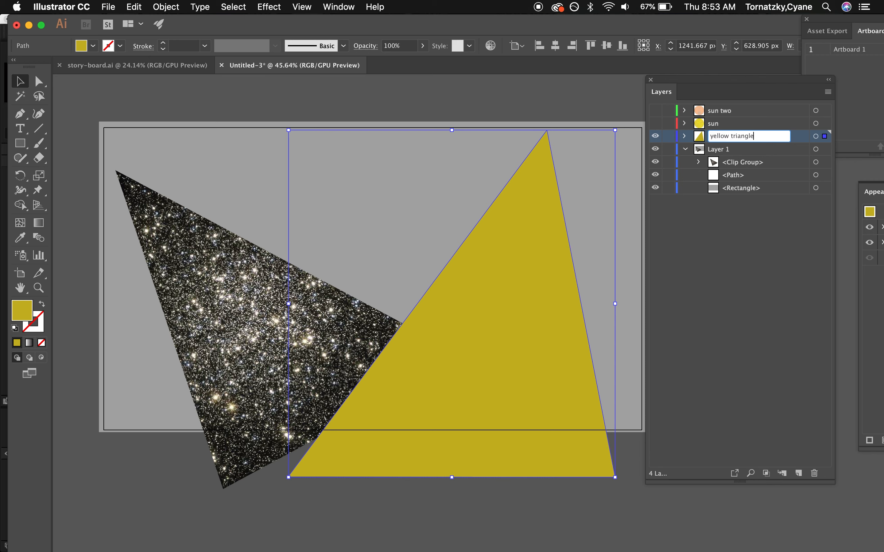
pyautogui.press('Return')
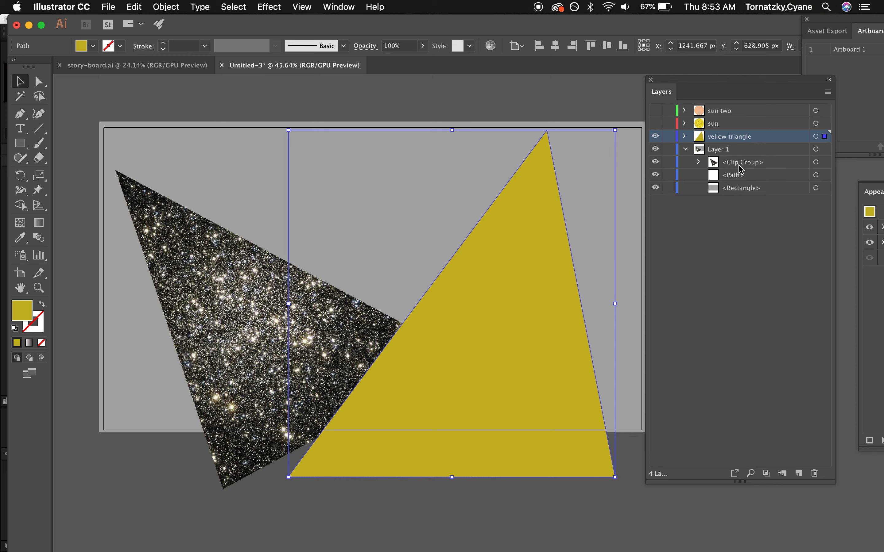
pyautogui.click(656, 136)
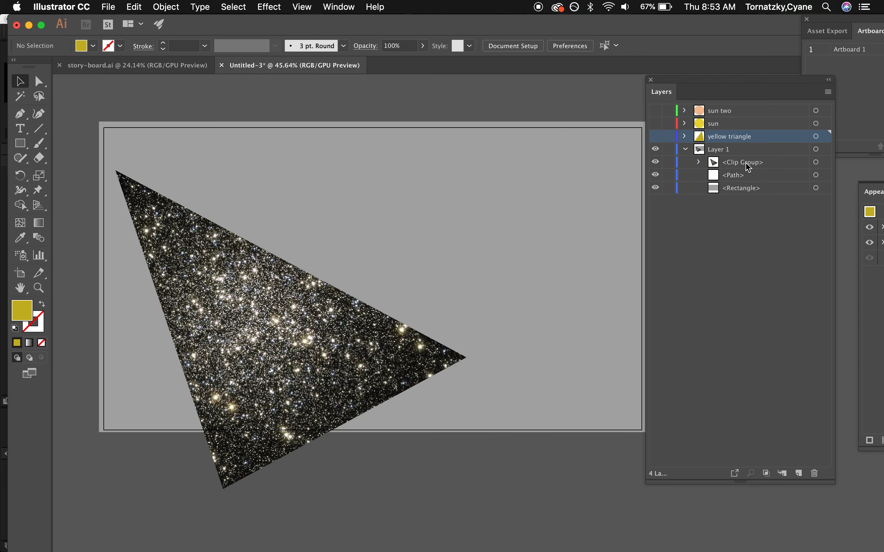
# Cut the star-textured triangle's clip group out of Layer 1.
pyautogui.click(745, 164)
pyautogui.click(296, 324)
pyautogui.press('super+shift+b')
pyautogui.press('super+shift+b')
pyautogui.press('super+shift+b')
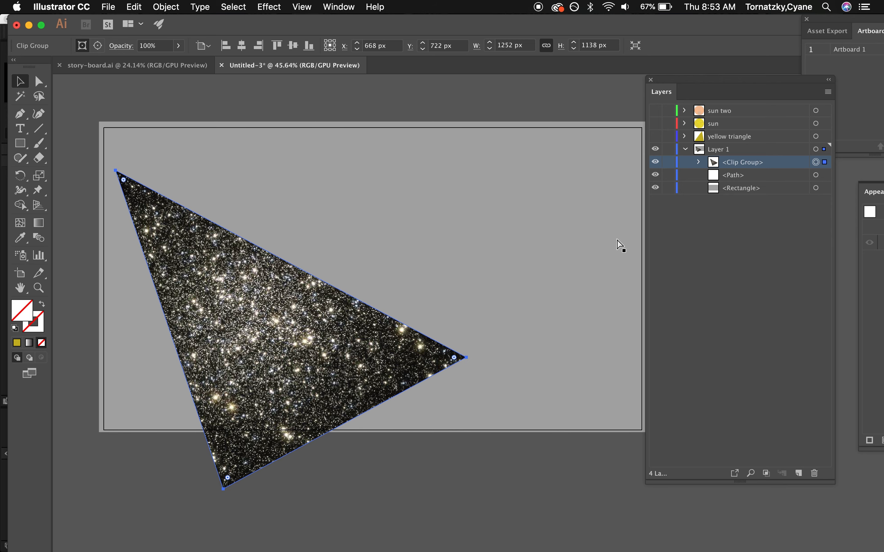
pyautogui.press('Delete')
# With Layer 1 locked, paste the star triangle onto a new layer above it, positioned at about X 820 px, Y 613 px.
pyautogui.click(725, 149)
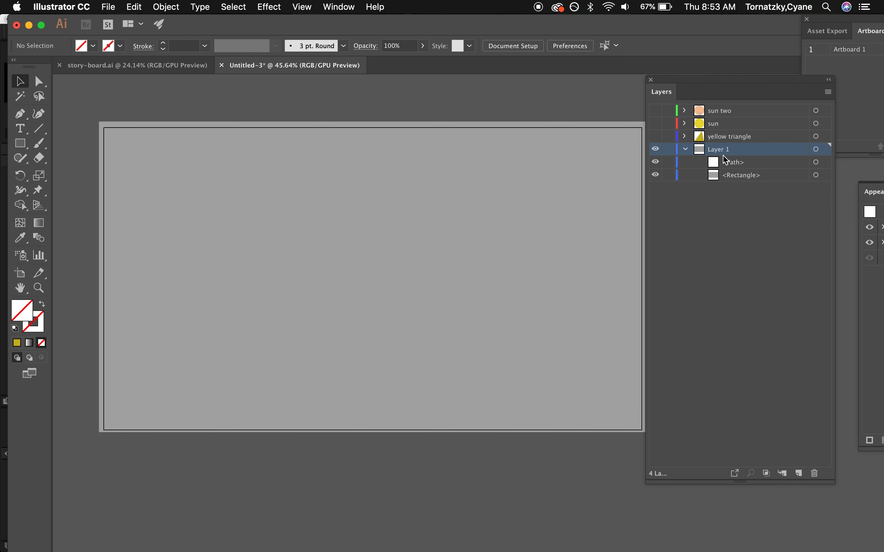
pyautogui.click(799, 474)
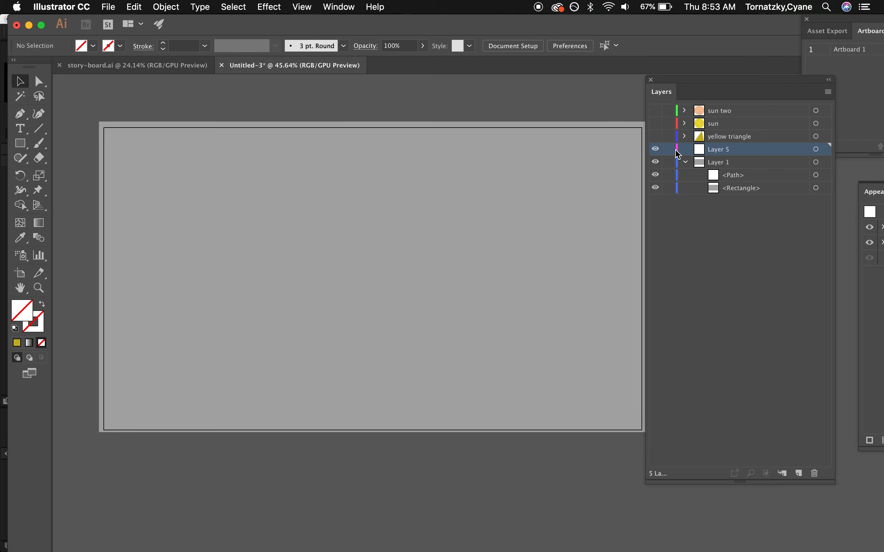
pyautogui.click(668, 162)
pyautogui.press('super+v')
pyautogui.moveTo(505, 316); pyautogui.dragTo(284, 235)
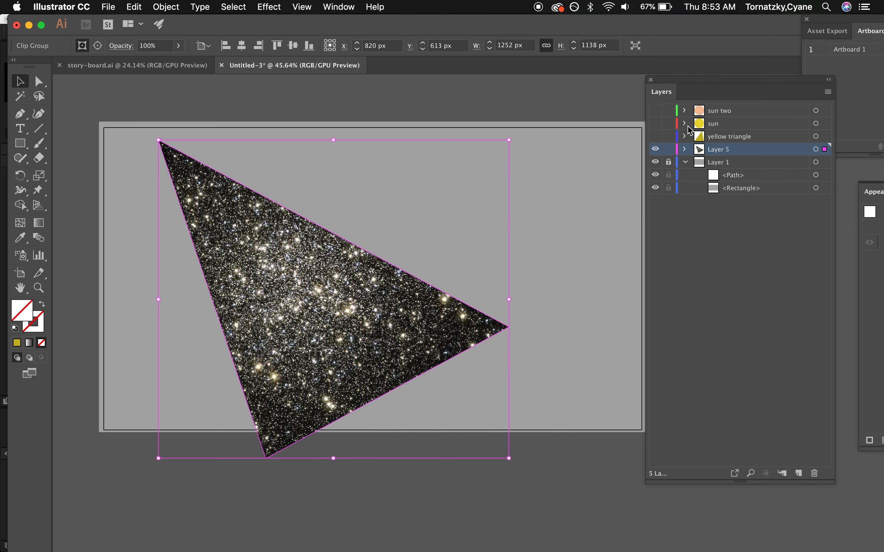
# Rename the star triangle's layer "stars" and rename Layer 1 "background".
pyautogui.doubleClick(727, 153)
pyautogui.write('stars')
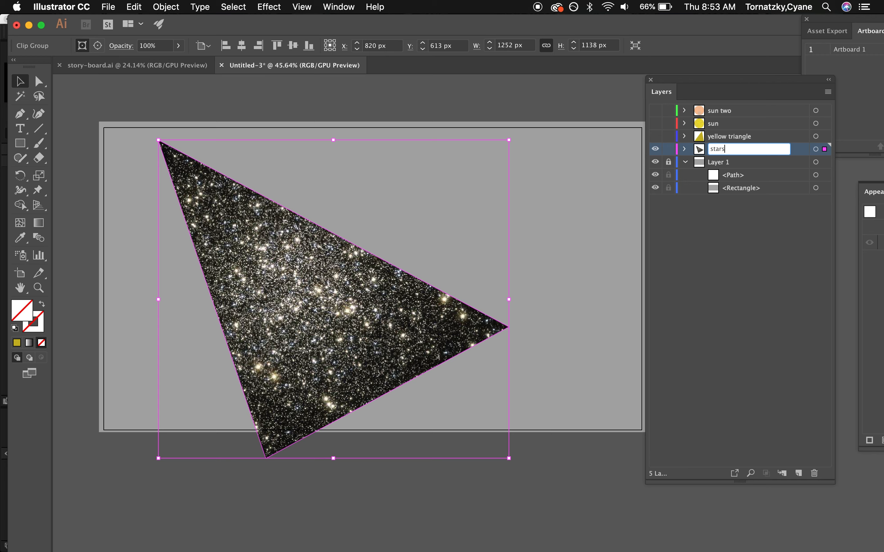
pyautogui.press('Return')
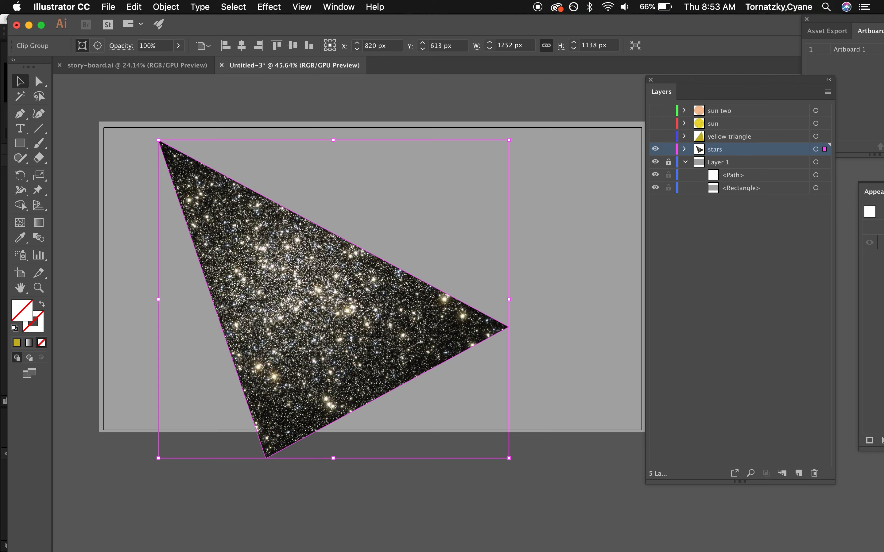
pyautogui.doubleClick(721, 162)
pyautogui.write('bac')
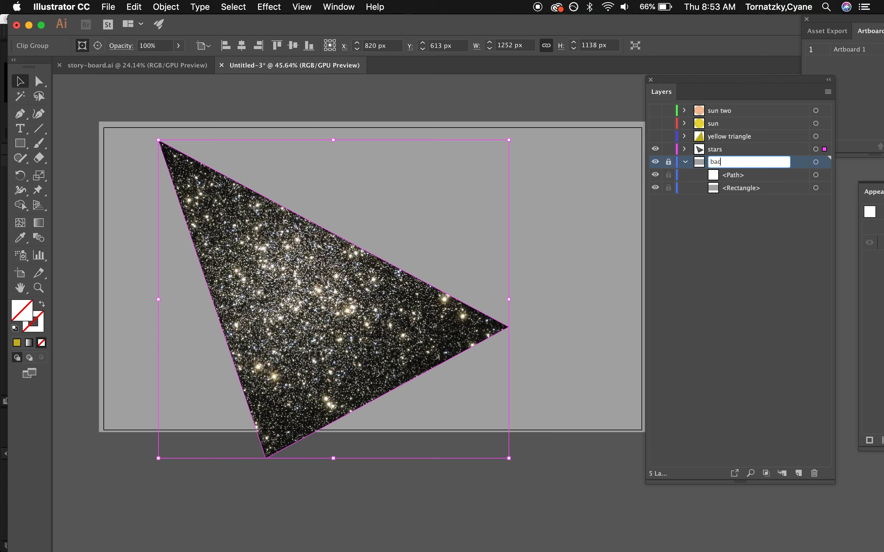
pyautogui.write('kground')
# Unlock the background layer and delete its empty path, keeping only the rectangle.
pyautogui.click(786, 176)
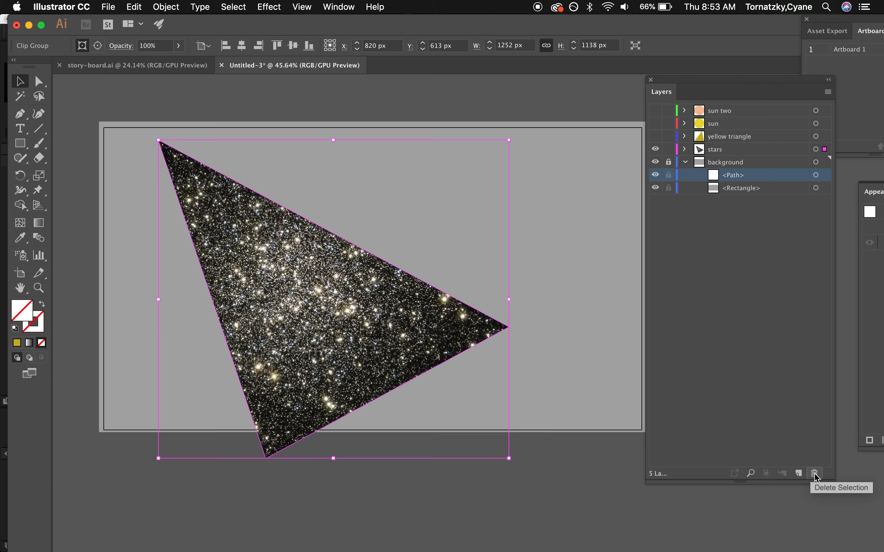
pyautogui.click(669, 162)
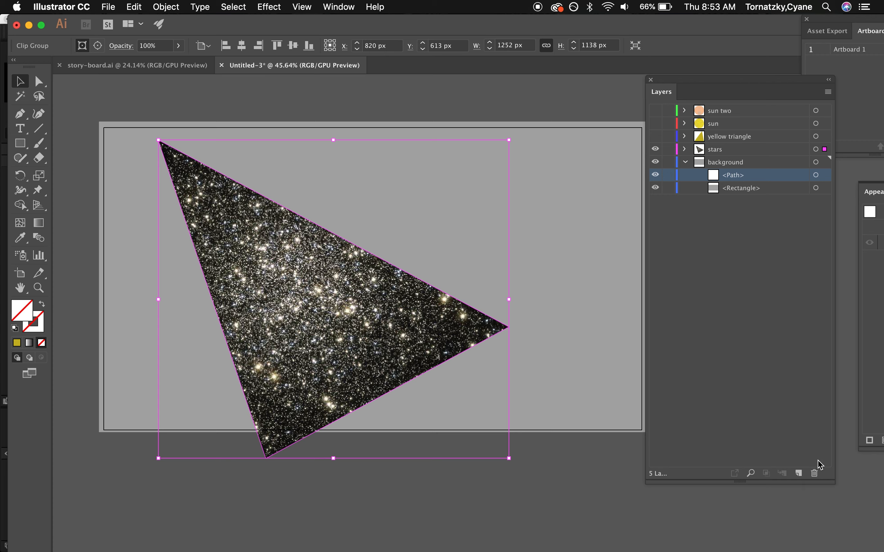
pyautogui.click(815, 474)
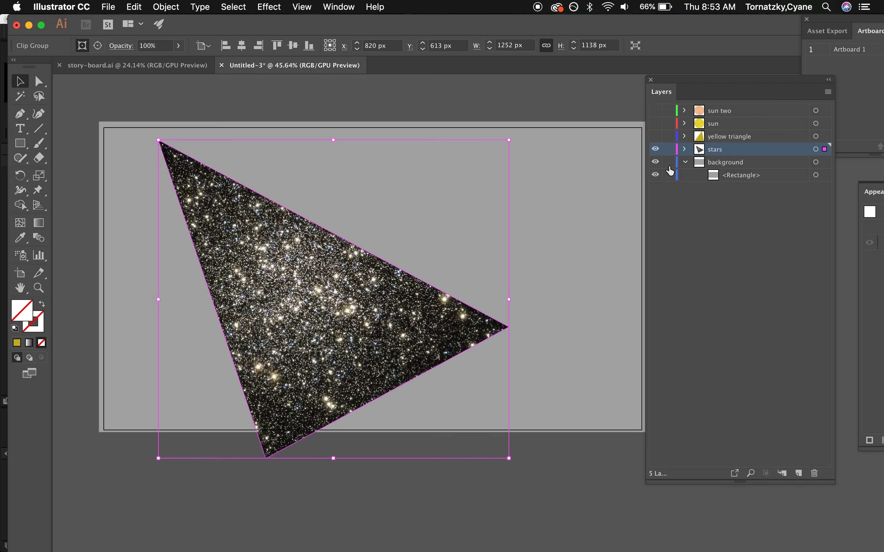
# Collapse the background layer and show the hidden sun two, sun and yellow triangle layers.
pyautogui.click(686, 162)
pyautogui.click(655, 111)
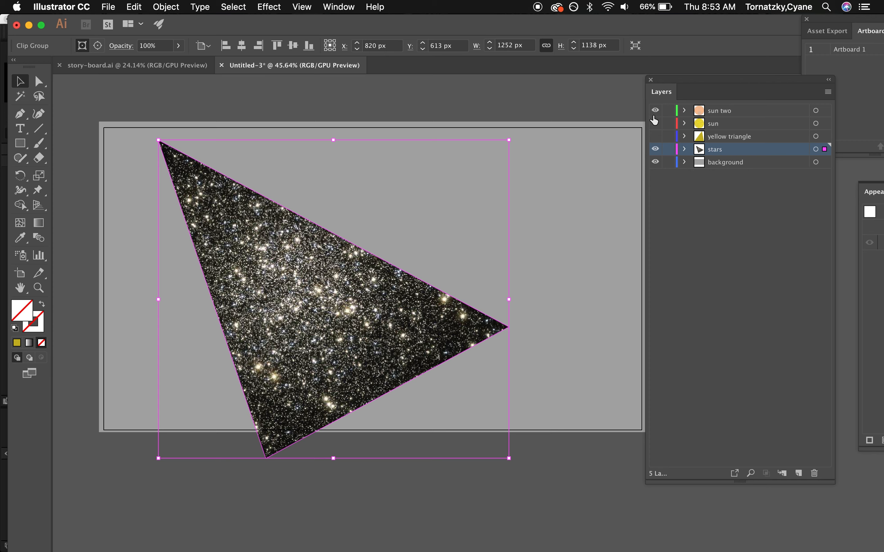
pyautogui.moveTo(655, 124); pyautogui.dragTo(654, 168)
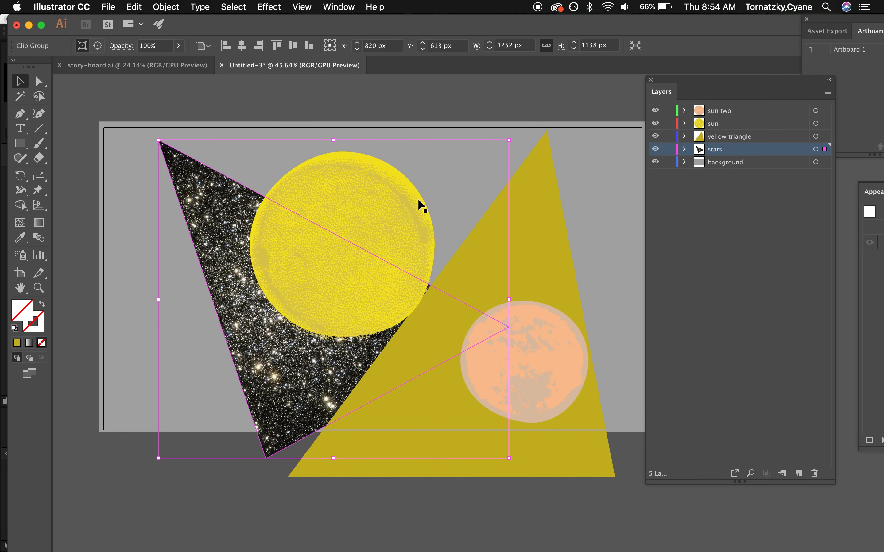
# Save the artwork to the Desktop as animation-demo.ai in Adobe Illustrator format with the default Illustrator CC options.
pyautogui.click(110, 6)
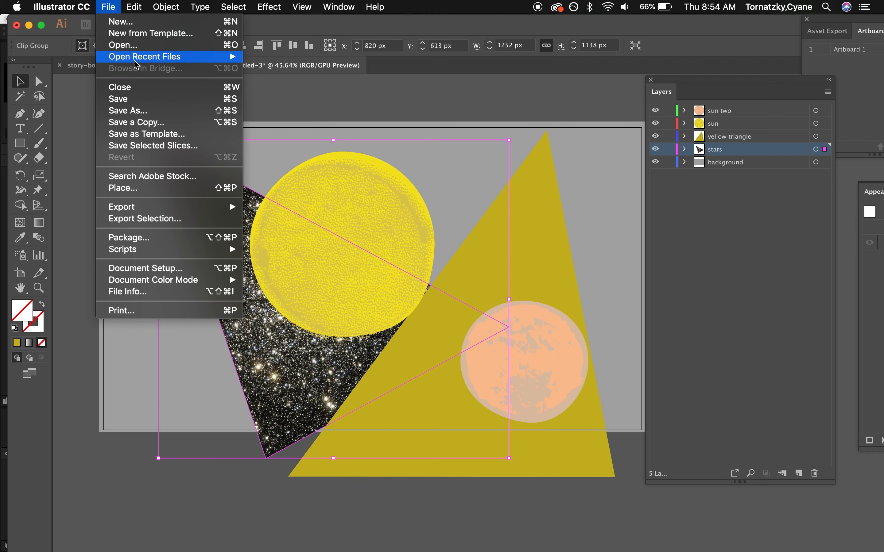
pyautogui.click(142, 111)
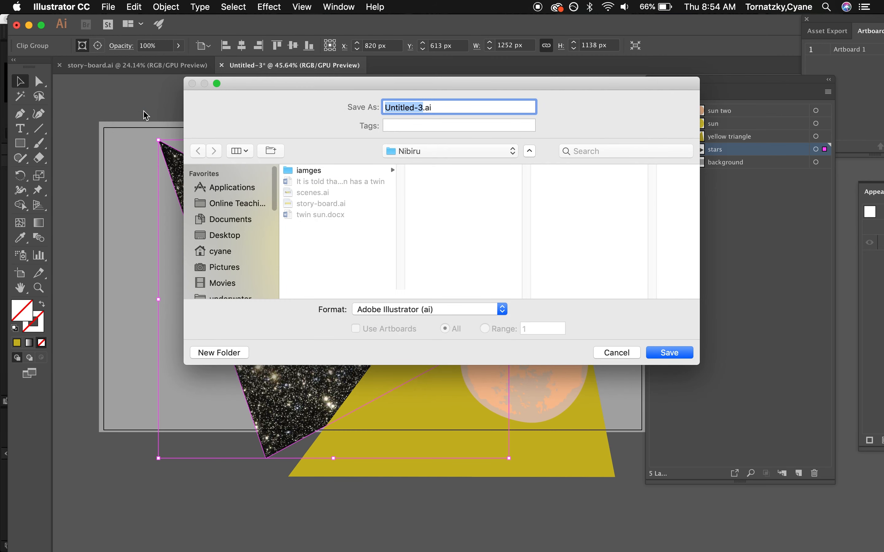
pyautogui.write('snimsyio')
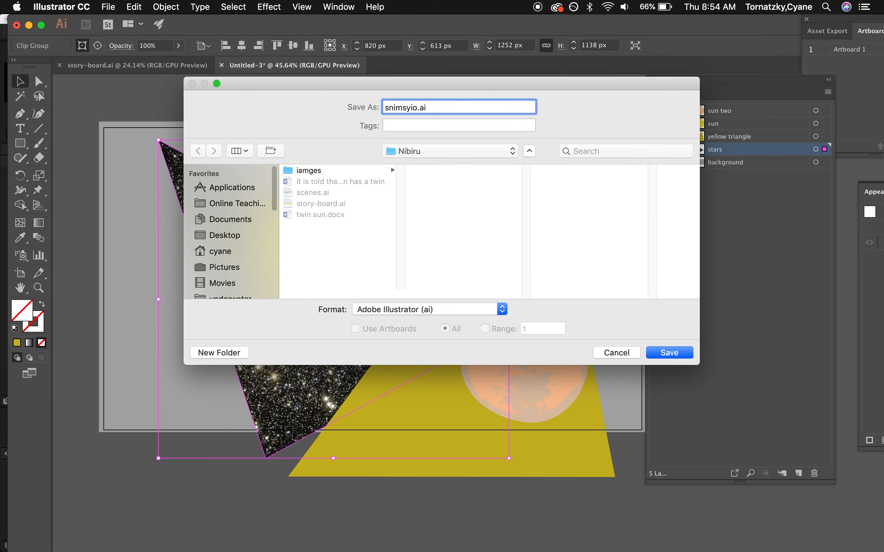
pyautogui.press('BackSpace')
pyautogui.press('BackSpace')
pyautogui.press('BackSpace')
pyautogui.press('BackSpace')
pyautogui.press('BackSpace')
pyautogui.press('BackSpace')
pyautogui.press('BackSpace')
pyautogui.write('snim')
pyautogui.press('BackSpace')
pyautogui.press('BackSpace')
pyautogui.press('BackSpace')
pyautogui.press('BackSpace')
pyautogui.write('animation-demo')
pyautogui.click(225, 238)
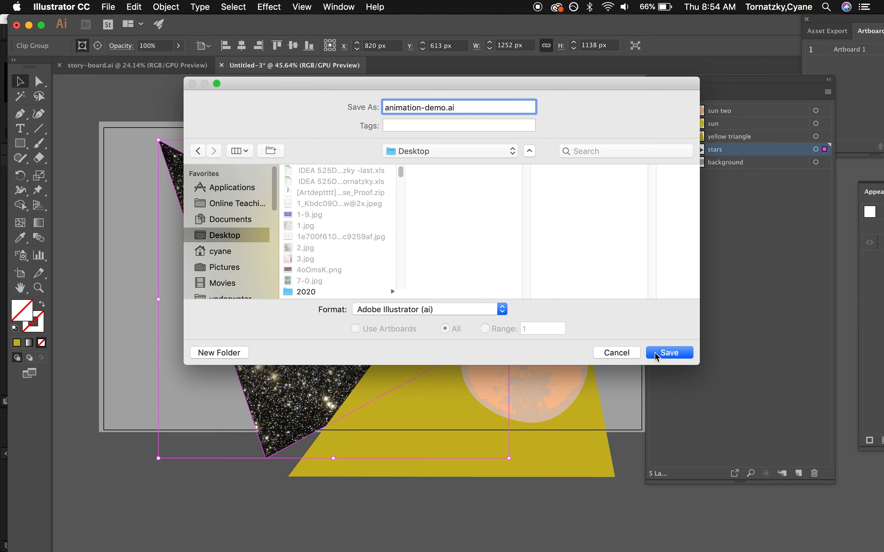
pyautogui.click(670, 353)
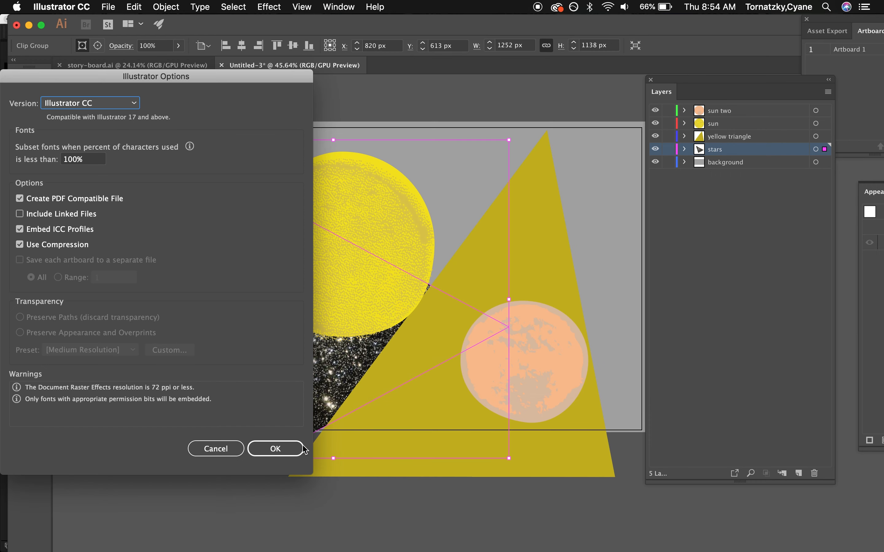
pyautogui.click(302, 445)
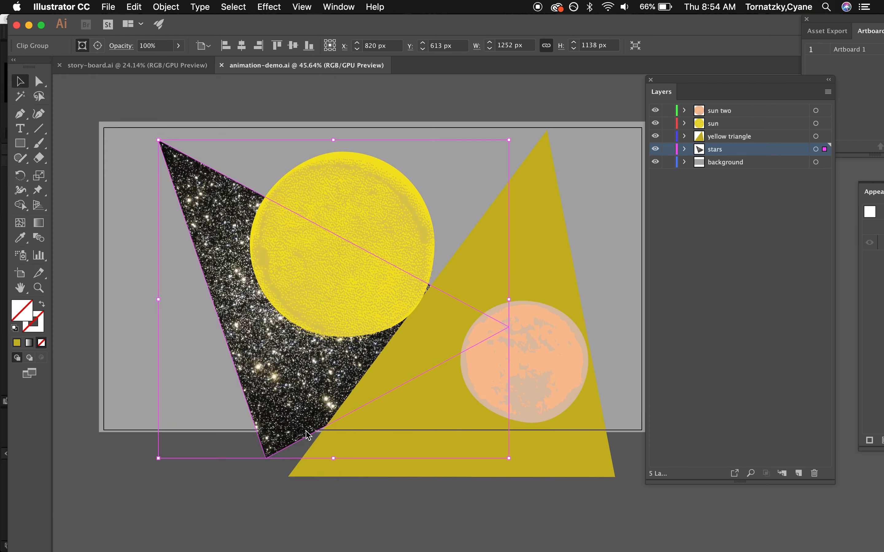
# Switch to After Effects and choose animation-demo.ai on the Desktop as the file to import.
pyautogui.press('super+Tab')
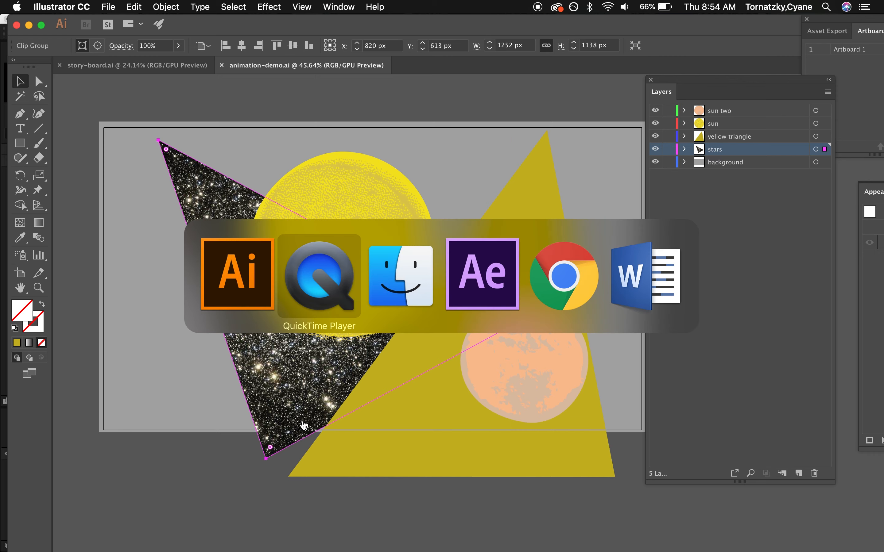
pyautogui.click(457, 305)
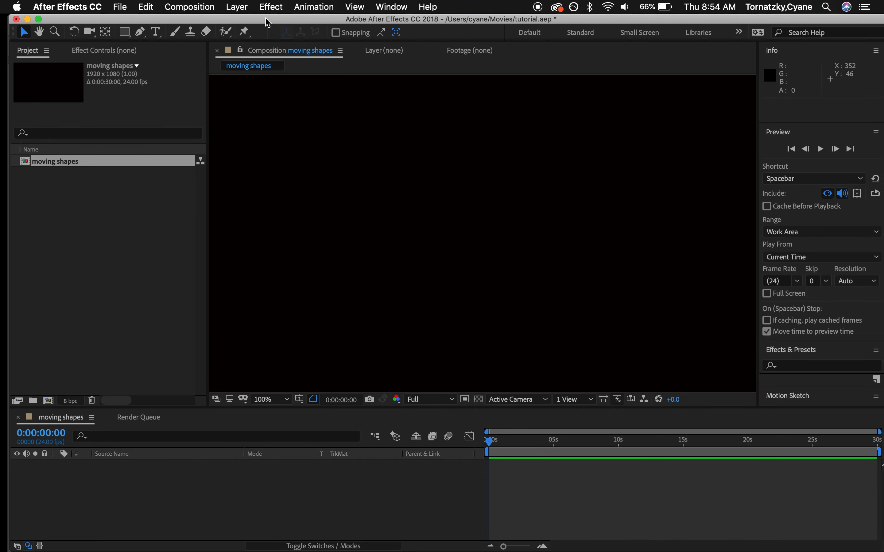
pyautogui.click(119, 8)
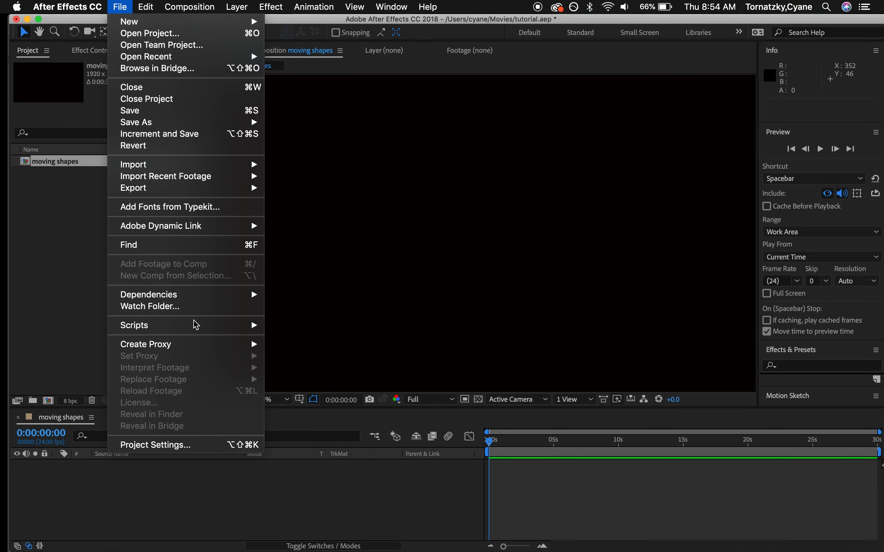
pyautogui.moveTo(194, 168)
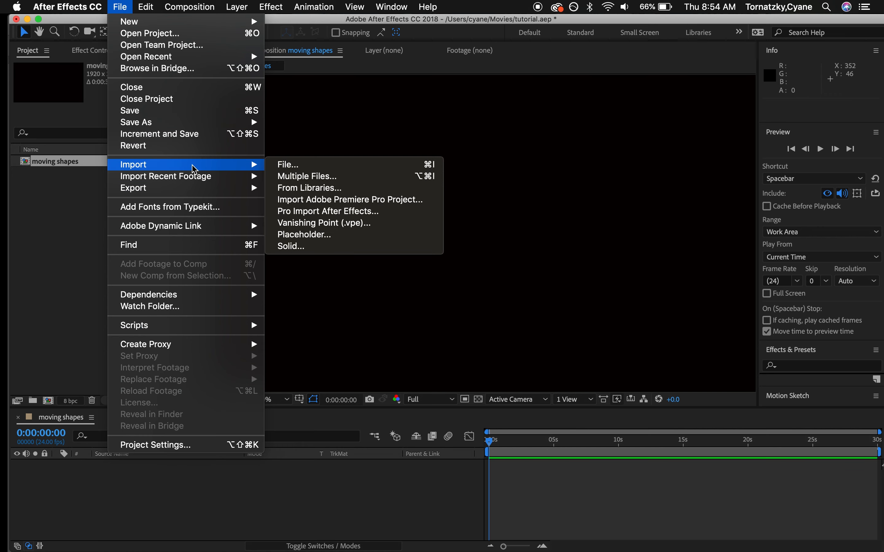
pyautogui.click(279, 166)
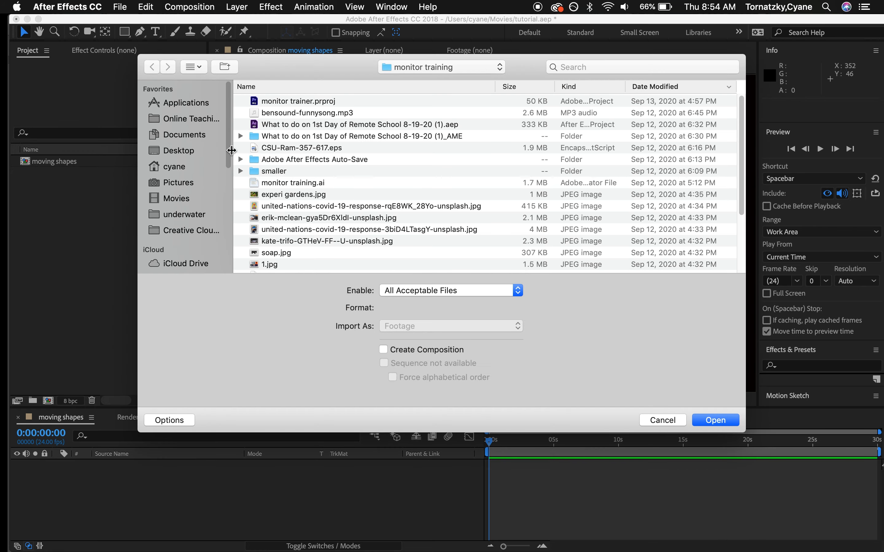
pyautogui.click(199, 152)
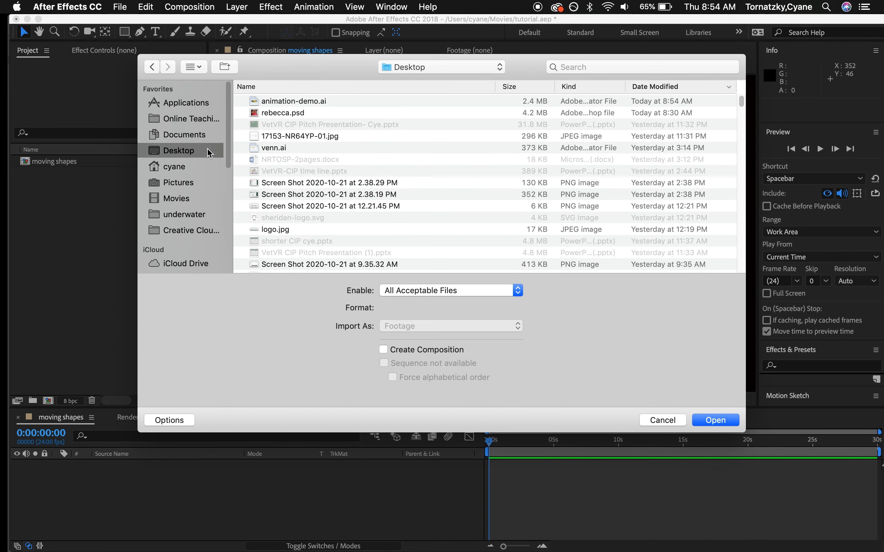
pyautogui.click(309, 108)
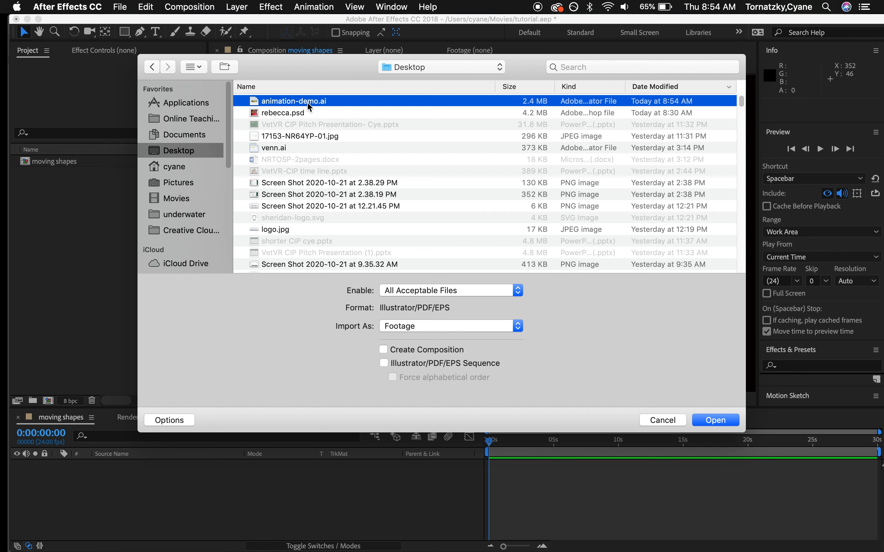
# Import animation-demo.ai as Composition - Retain Layer Sizes.
pyautogui.click(466, 324)
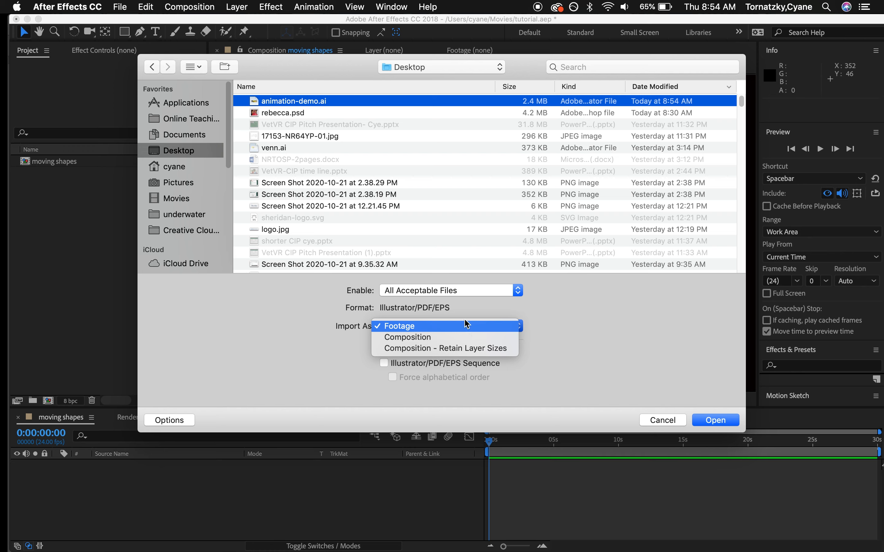
pyautogui.click(467, 325)
pyautogui.click(456, 330)
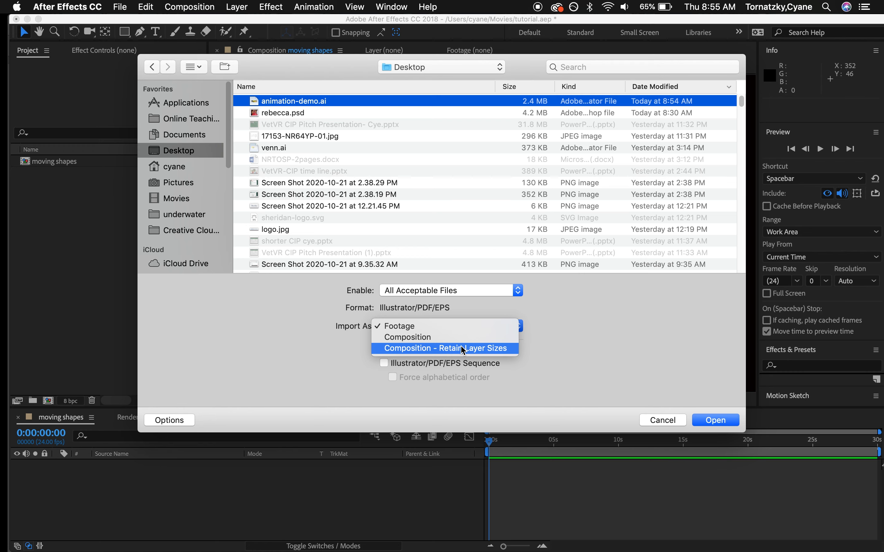
pyautogui.click(463, 350)
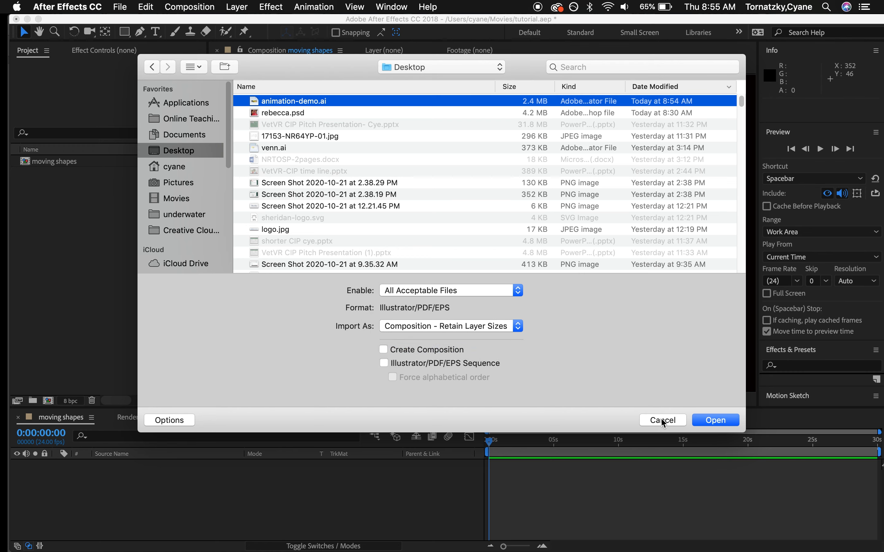
pyautogui.click(702, 421)
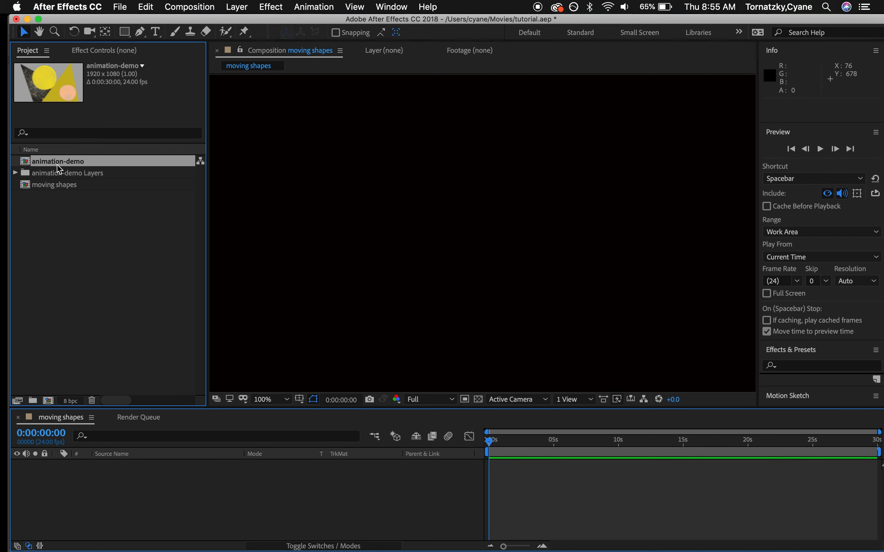
# Check the contents of the animation-demo Layers folder and open the imported animation-demo composition.
pyautogui.click(53, 186)
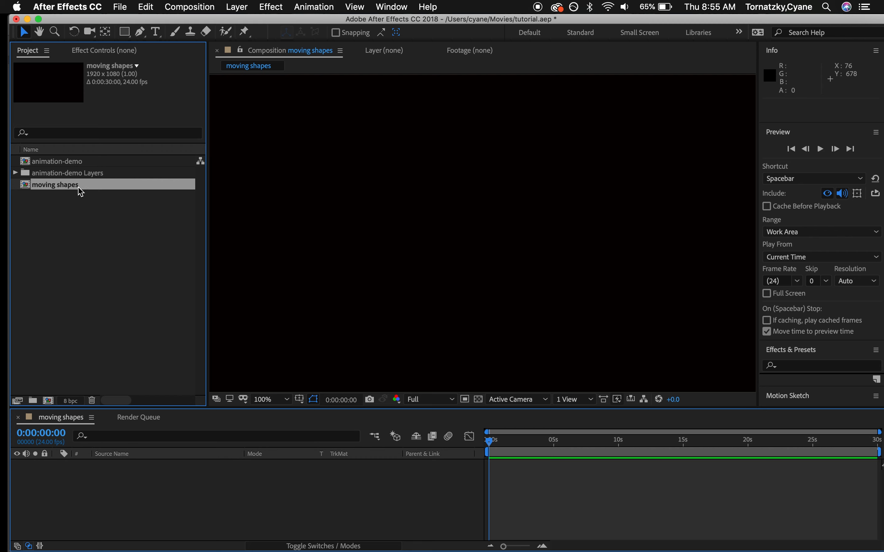
pyautogui.click(85, 167)
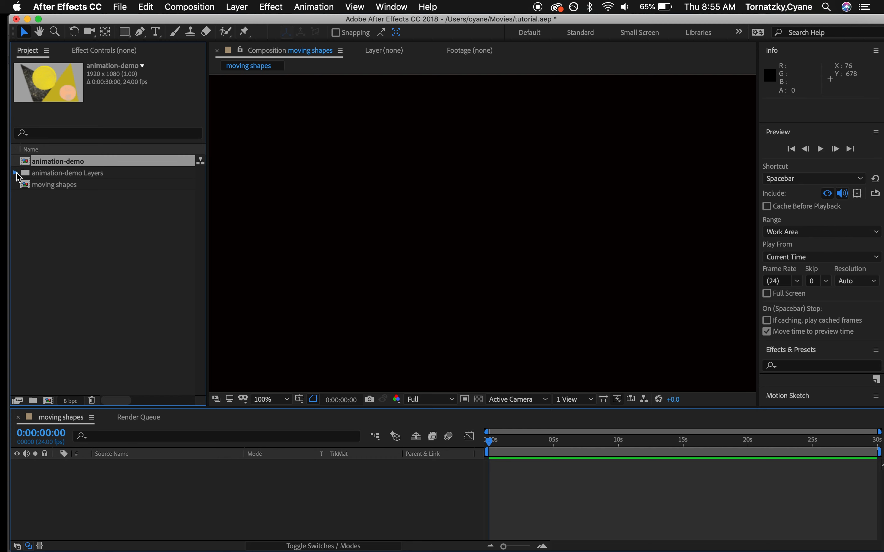
pyautogui.click(15, 173)
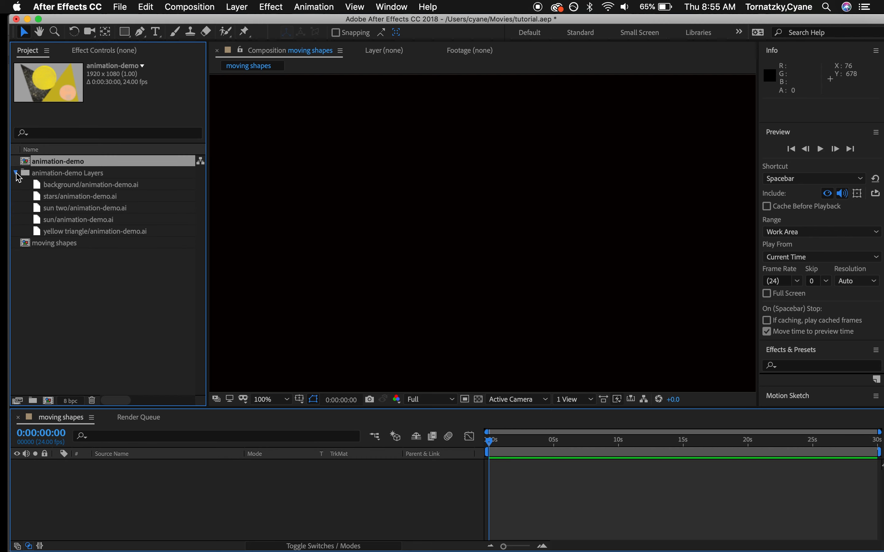
pyautogui.click(16, 173)
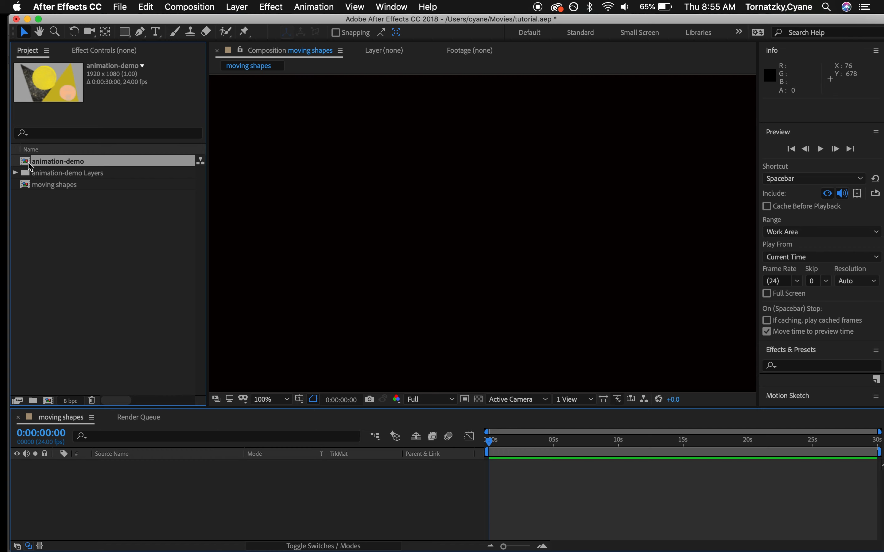
pyautogui.doubleClick(29, 164)
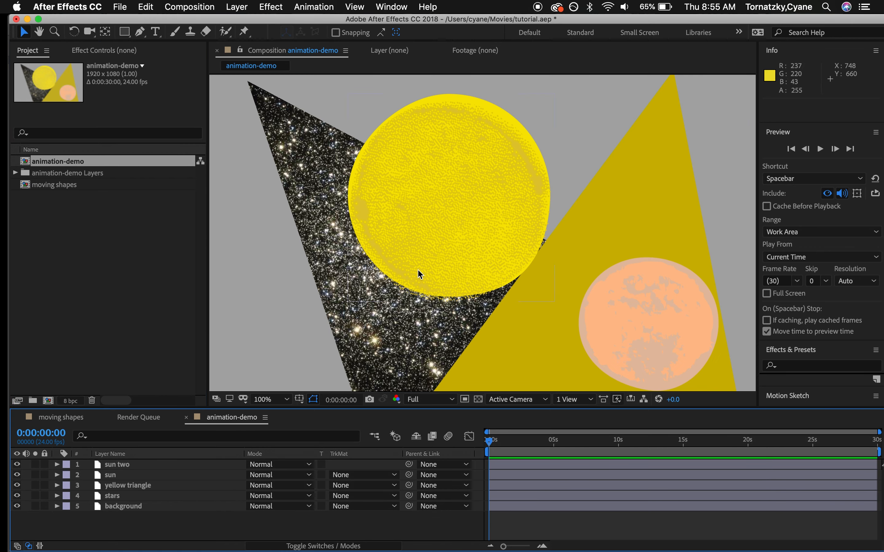
pyautogui.press(',')
pyautogui.press(',')
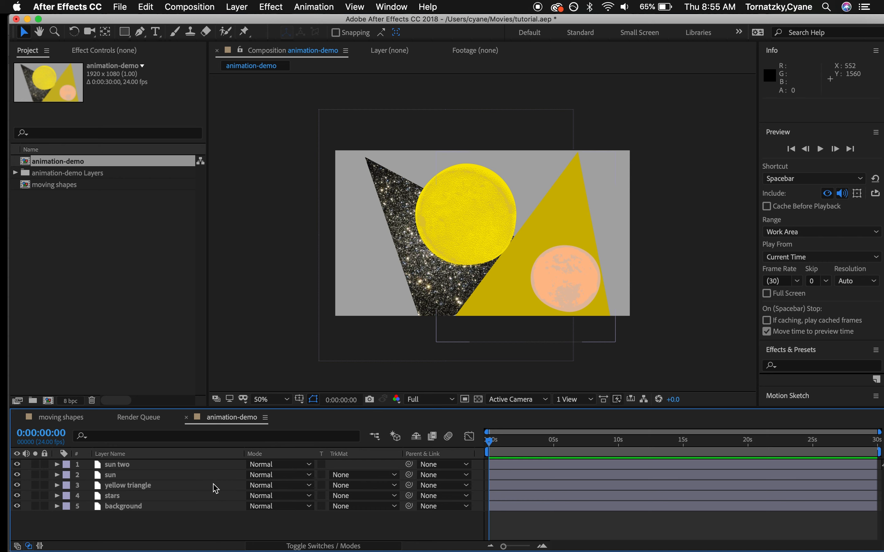
# Narrow the Project panel and make the Timeline panel taller.
pyautogui.press('super+Tab')
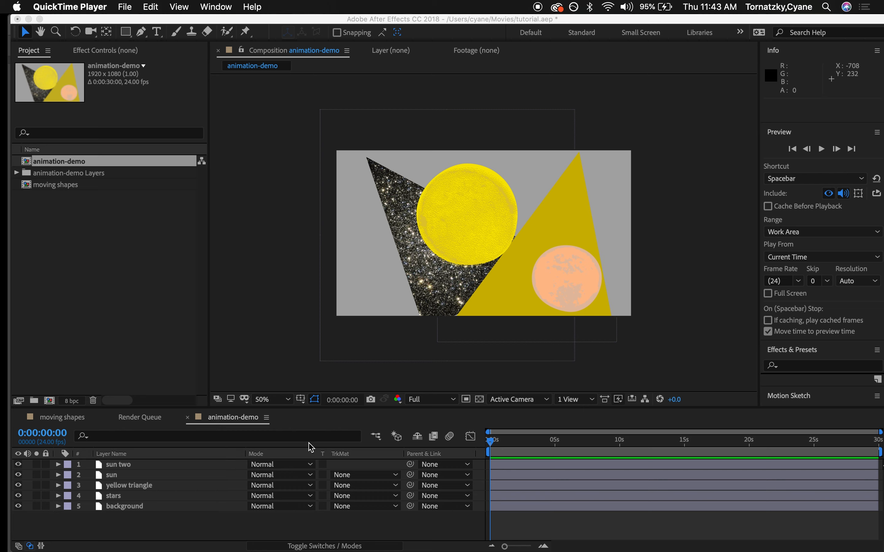
pyautogui.click(327, 414)
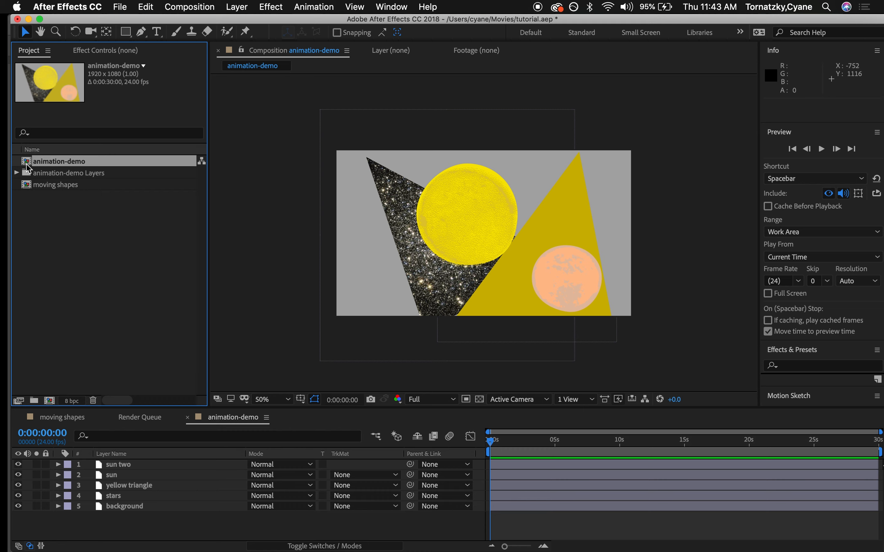
pyautogui.moveTo(209, 230); pyautogui.dragTo(178, 213)
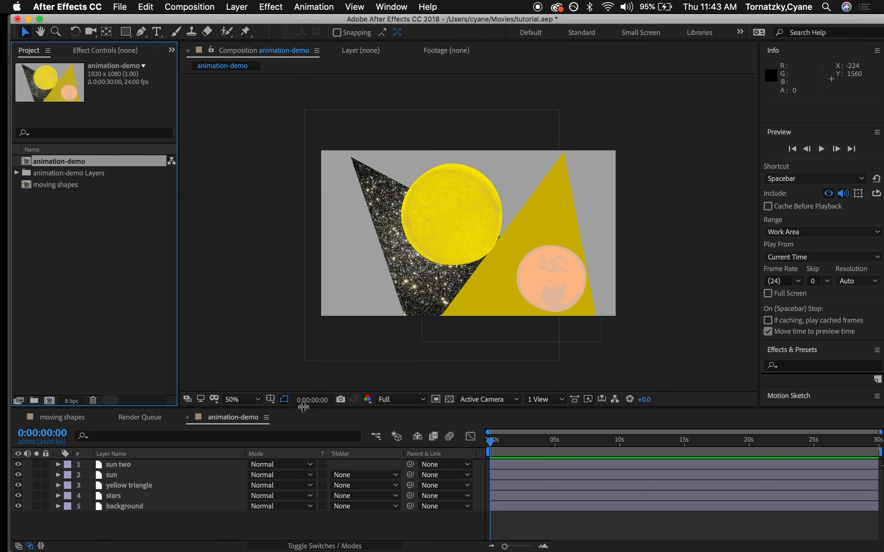
pyautogui.moveTo(304, 406); pyautogui.dragTo(306, 347)
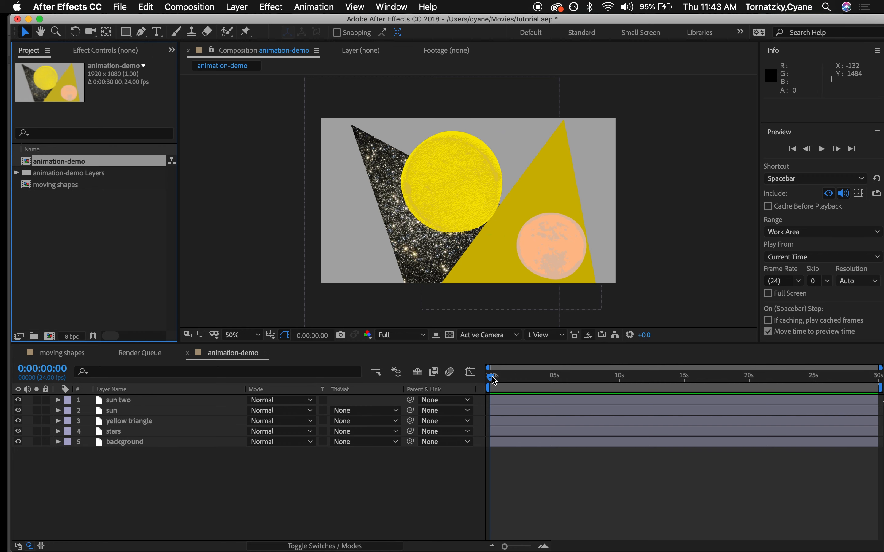
# Scrub the animation-demo timeline to 0:00:29:13 and check the composition's settings, including its duration, without changing them.
pyautogui.moveTo(492, 377); pyautogui.dragTo(873, 388)
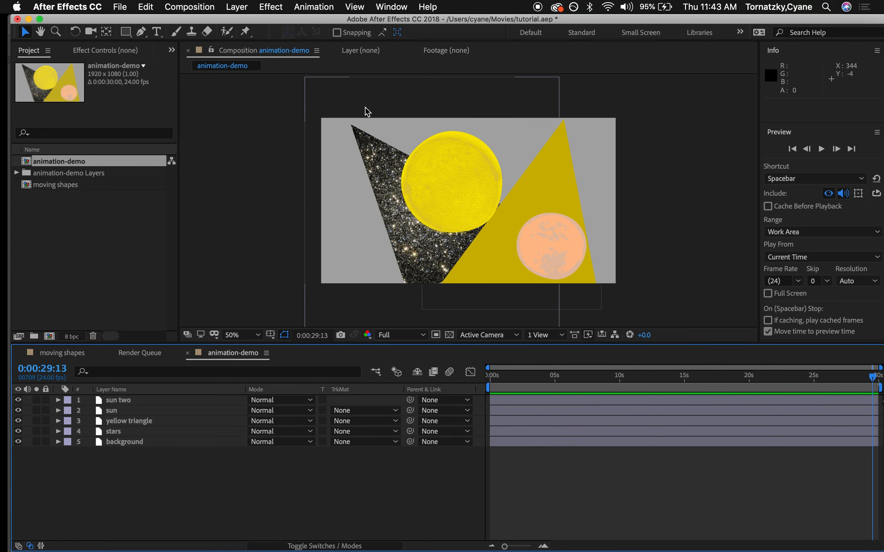
pyautogui.click(204, 9)
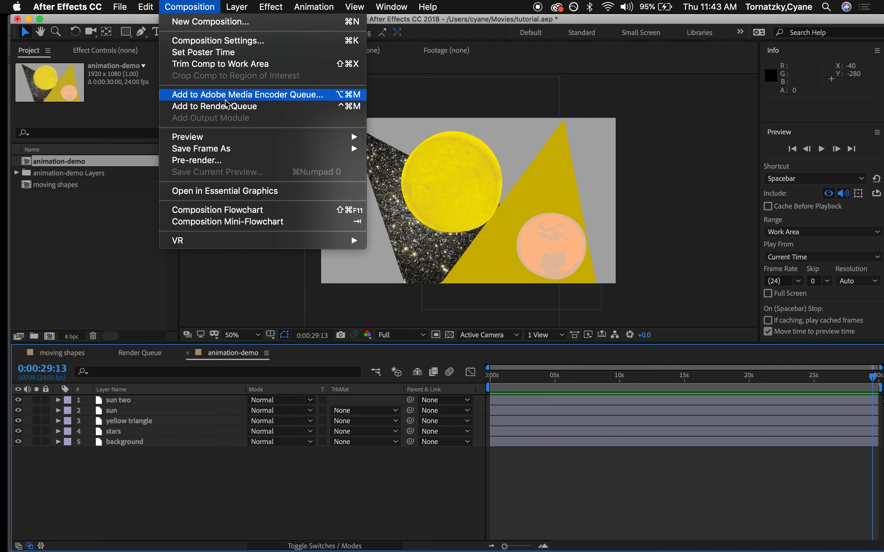
pyautogui.click(234, 46)
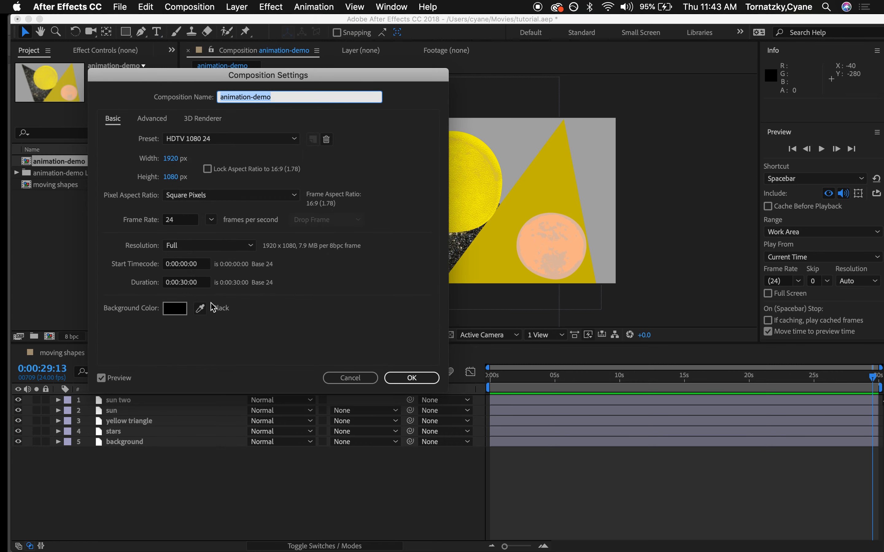
pyautogui.click(346, 379)
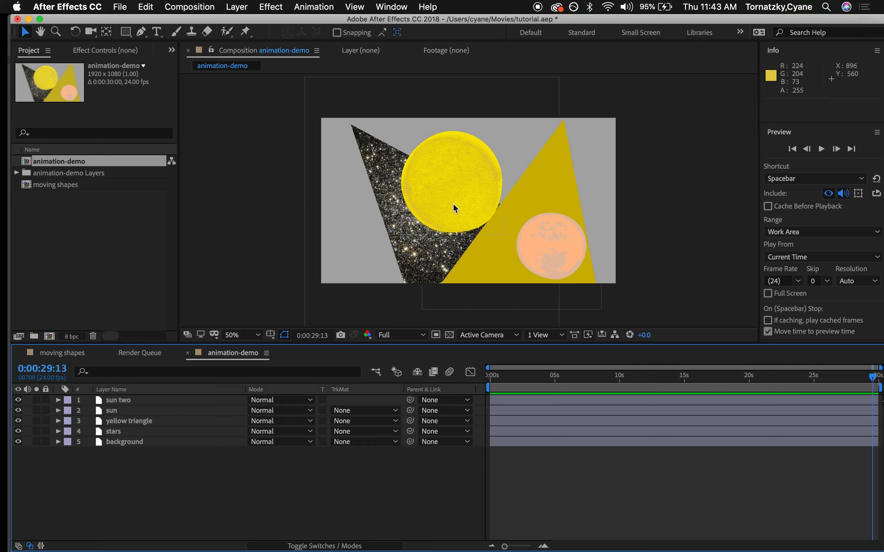
# Move the sun out of the frame past its lower-left corner, to about -366, 1044, and expand the layer's Transform properties.
pyautogui.moveTo(453, 203); pyautogui.dragTo(417, 200)
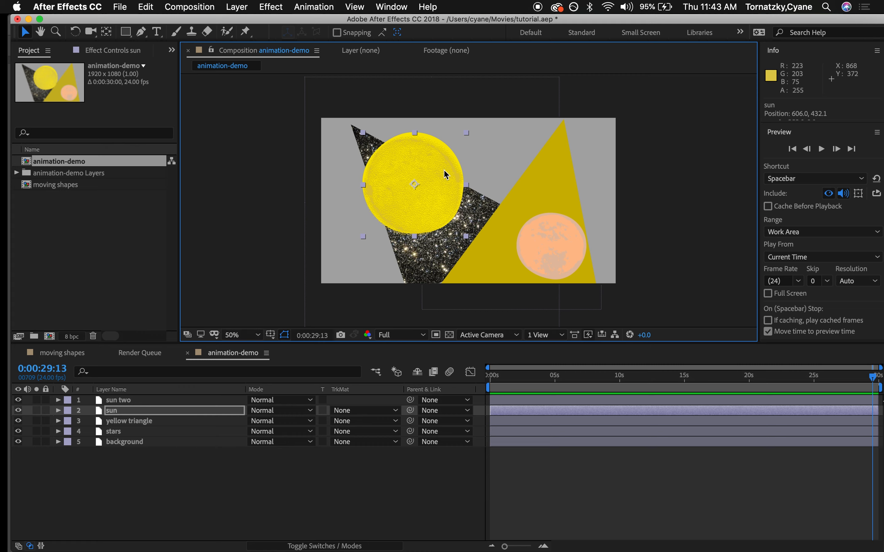
pyautogui.moveTo(397, 184); pyautogui.dragTo(308, 255)
pyautogui.press(',')
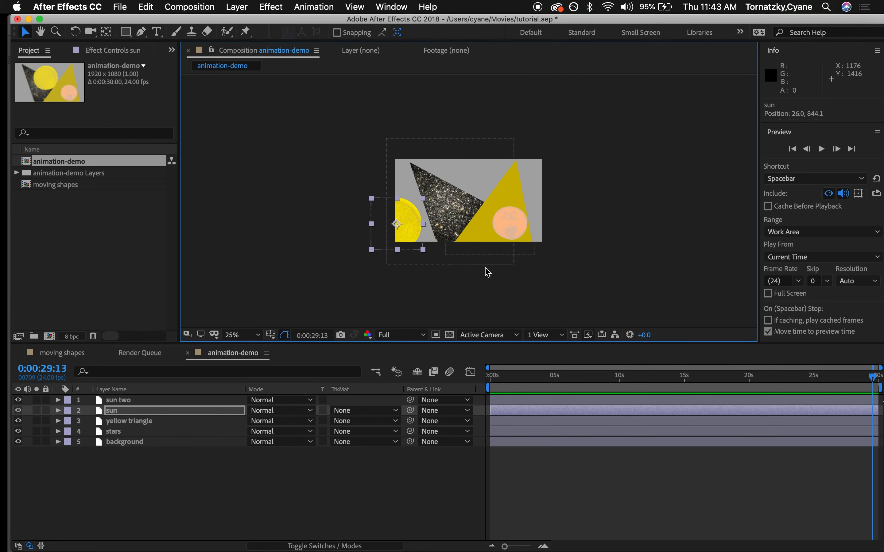
pyautogui.moveTo(404, 223); pyautogui.dragTo(375, 240)
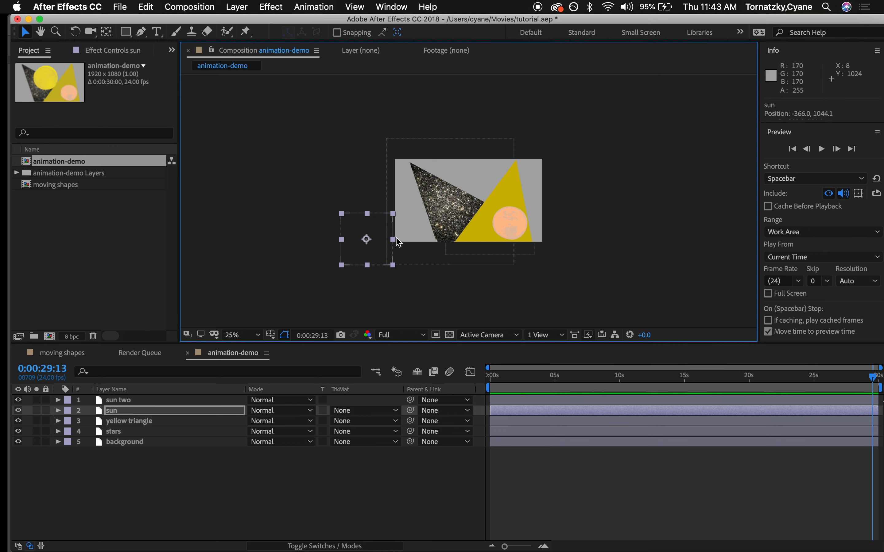
pyautogui.click(59, 411)
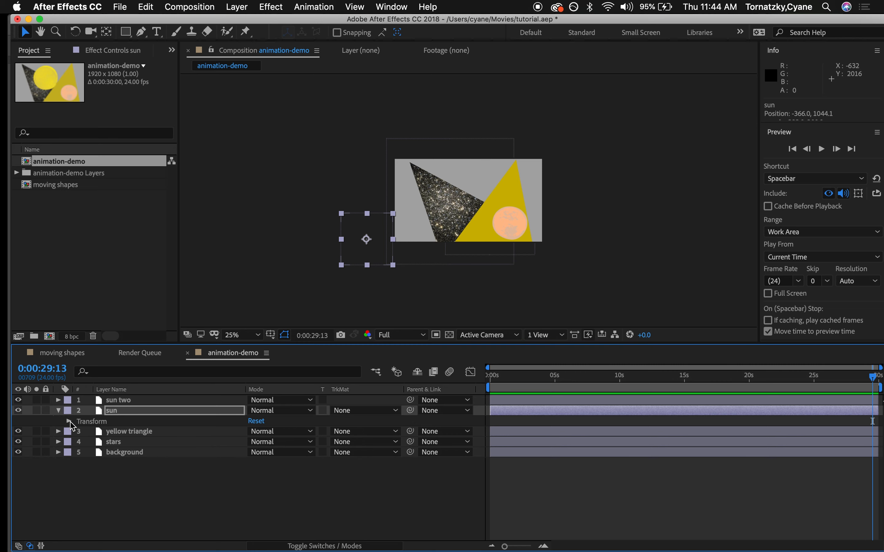
pyautogui.click(69, 422)
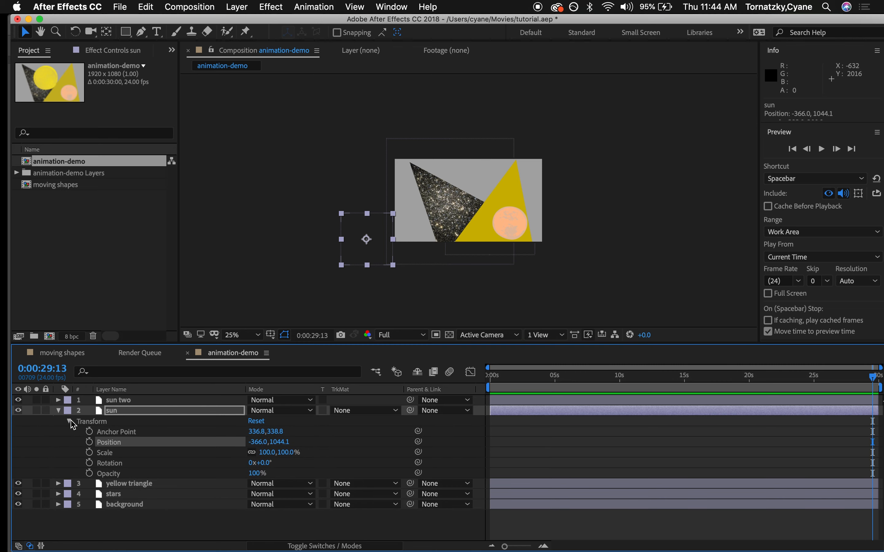
pyautogui.click(90, 442)
pyautogui.moveTo(874, 380); pyautogui.dragTo(830, 383)
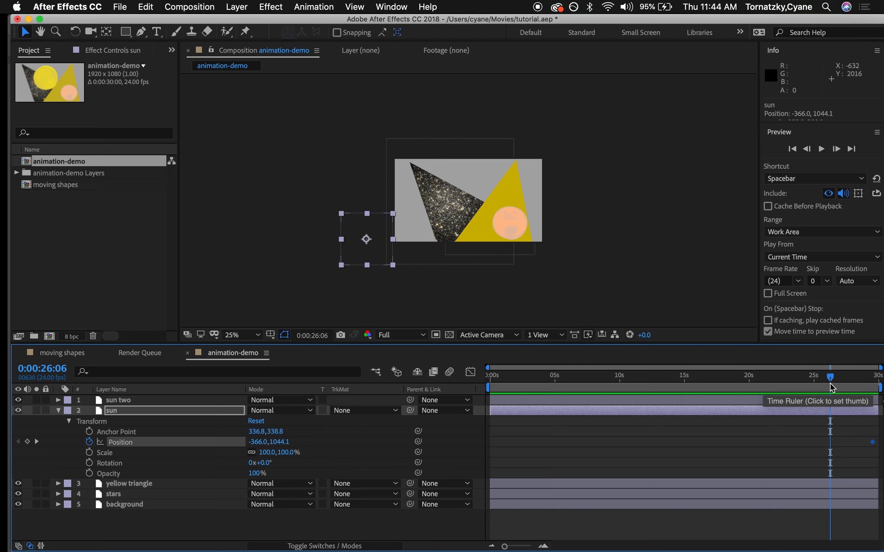
pyautogui.press('super+z')
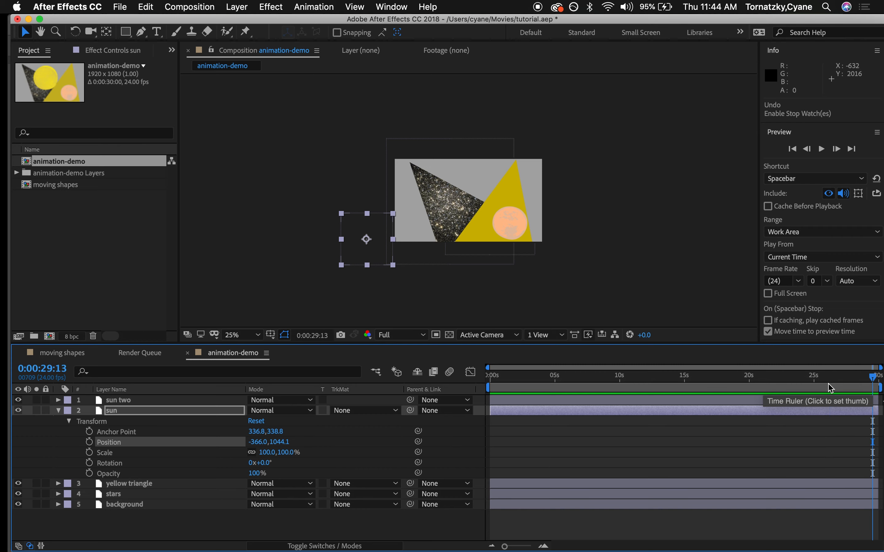
# Keyframe the sun's Position at 0:00:00:00, and at 0:00:29:23 move it above the frame's upper-right area, to about 1762, -380.
pyautogui.moveTo(870, 382); pyautogui.dragTo(478, 369)
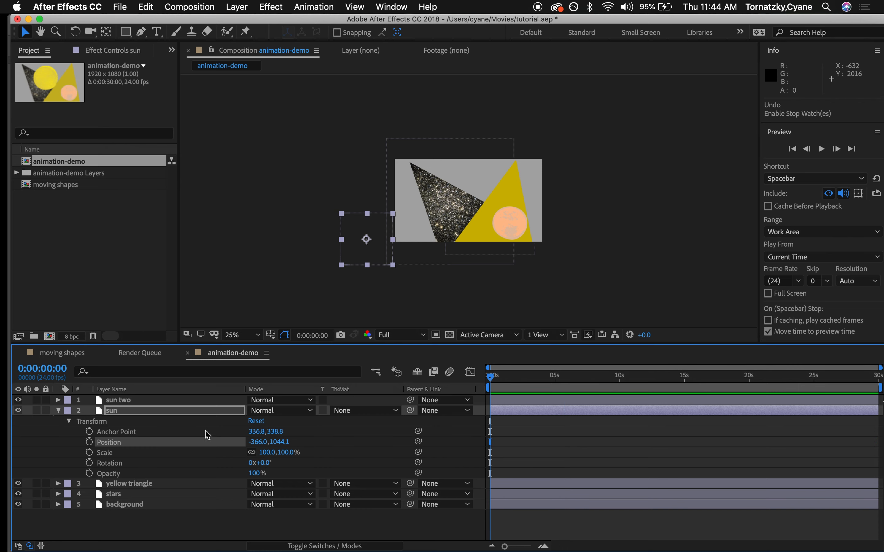
pyautogui.click(92, 444)
pyautogui.moveTo(493, 380); pyautogui.dragTo(878, 378)
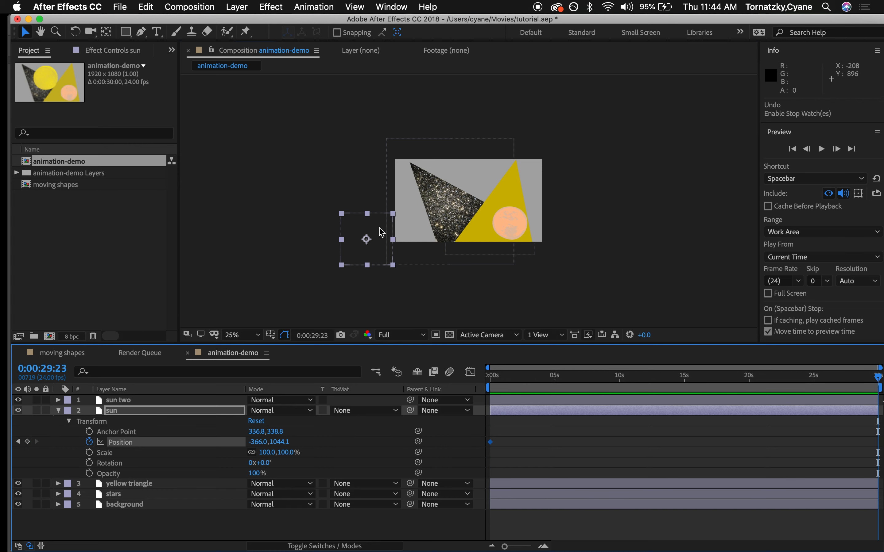
pyautogui.moveTo(381, 234); pyautogui.dragTo(542, 120)
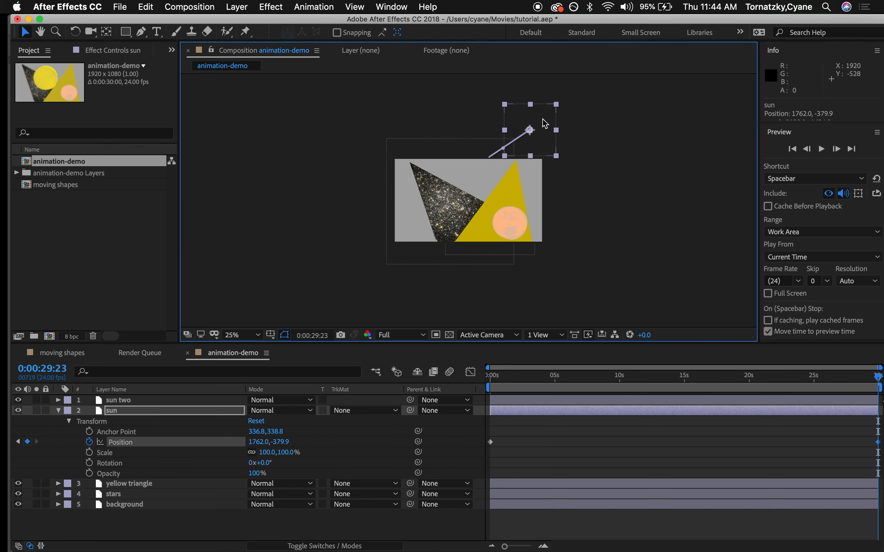
# Scrub the sun's motion back to 0:00:00:00 and preview the animation from the start.
pyautogui.moveTo(879, 377); pyautogui.dragTo(820, 378)
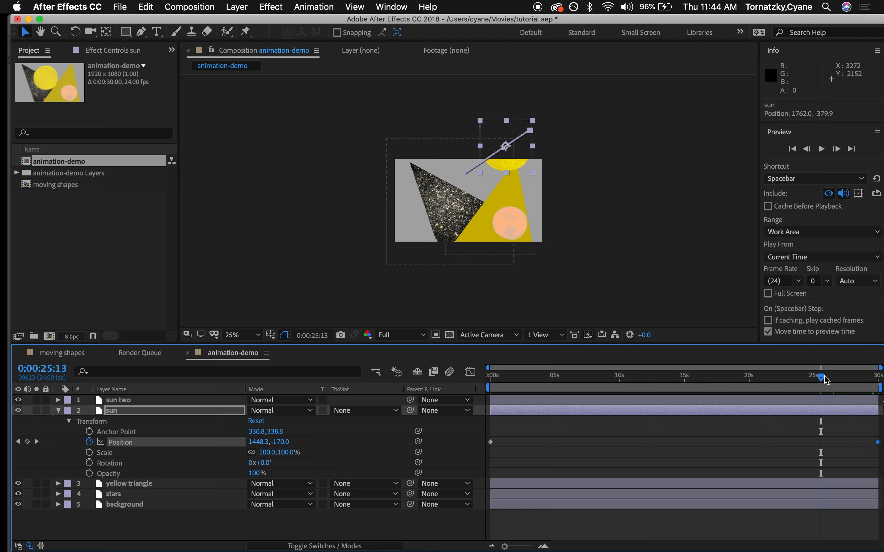
pyautogui.moveTo(826, 379); pyautogui.dragTo(482, 375)
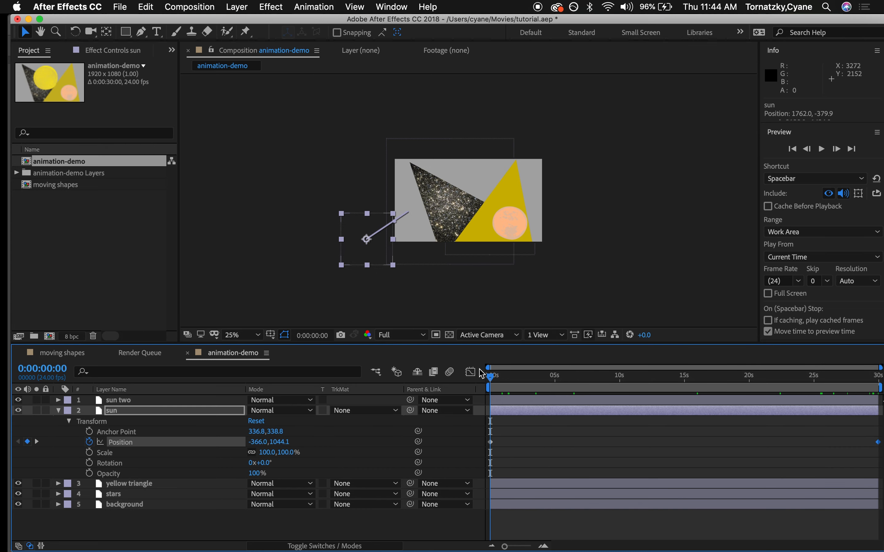
pyautogui.press('space')
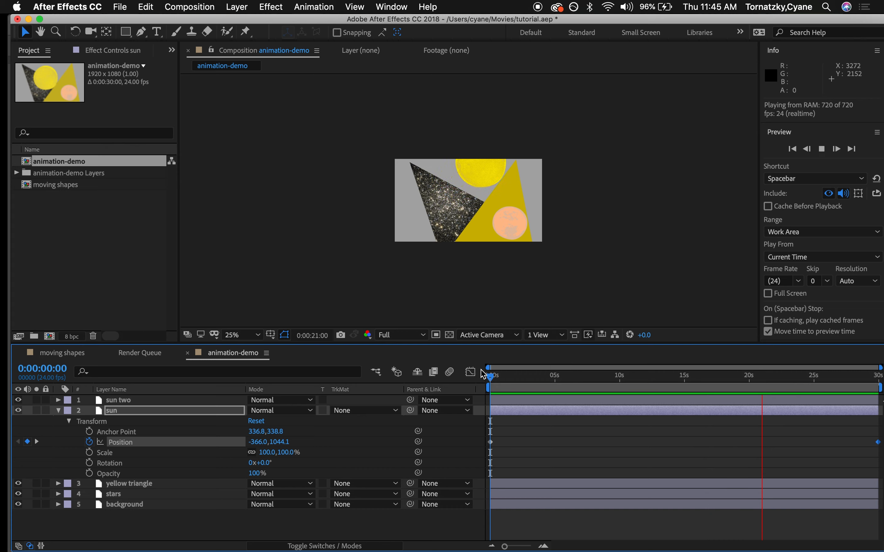
pyautogui.press('space')
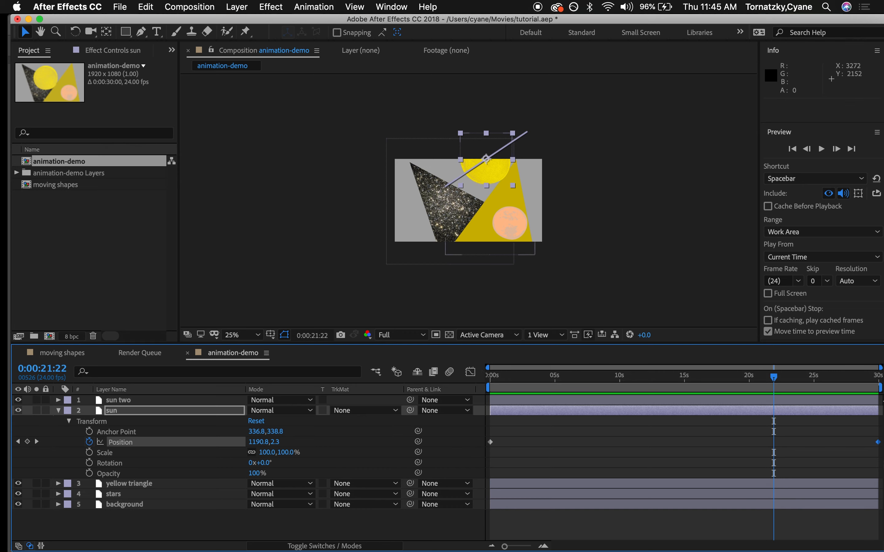
# Move the sun's ending Position keyframe earlier to 0:00:18:14 and preview the faster motion from 0:00:00:00.
pyautogui.moveTo(878, 444); pyautogui.dragTo(731, 442)
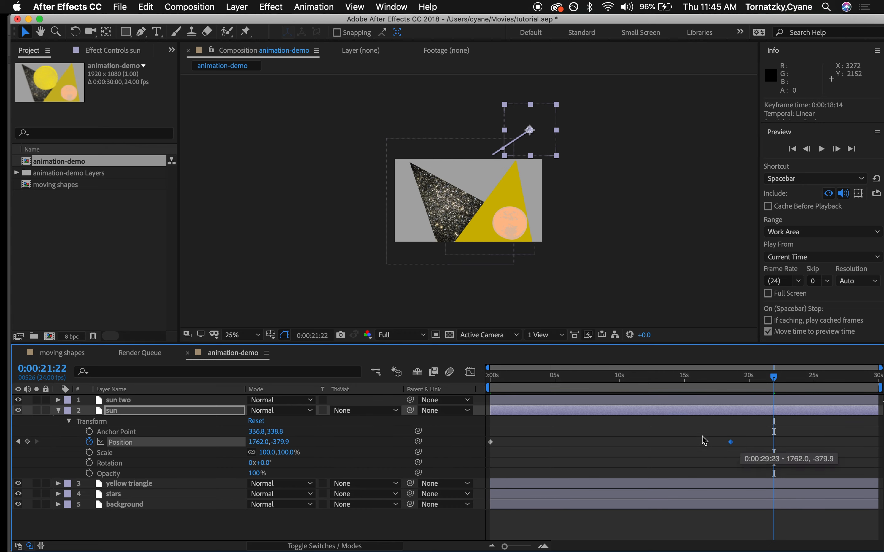
pyautogui.click(495, 374)
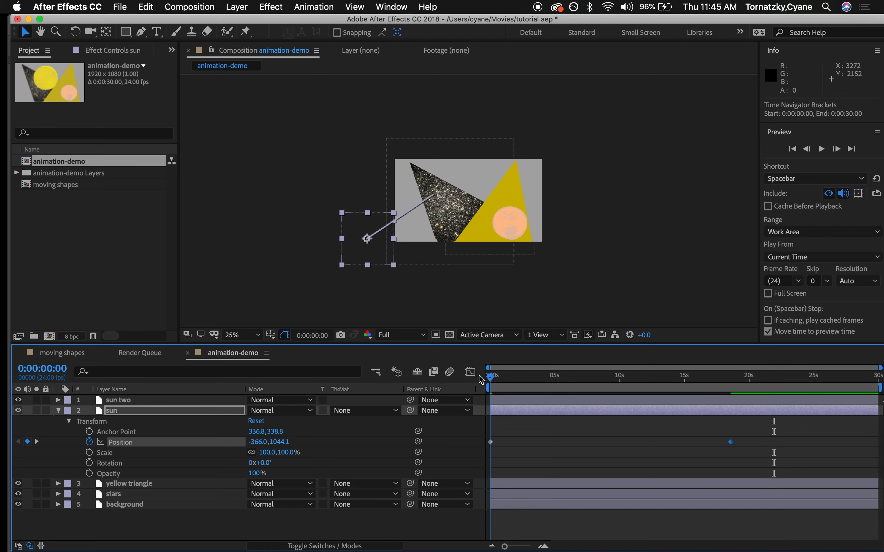
pyautogui.press('space')
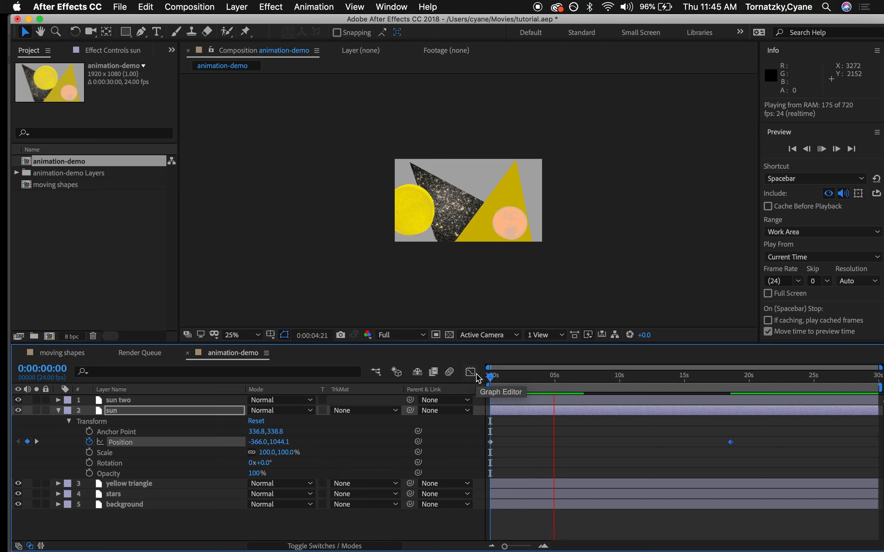
pyautogui.press('space')
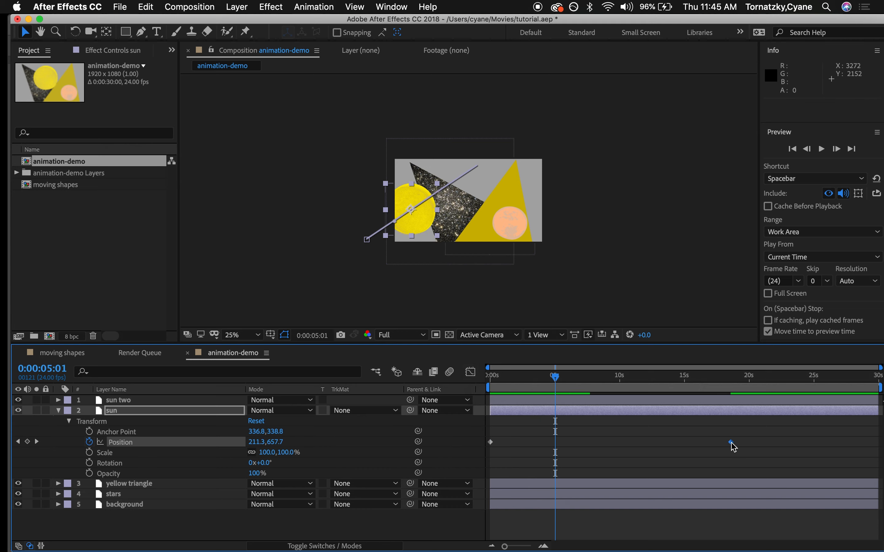